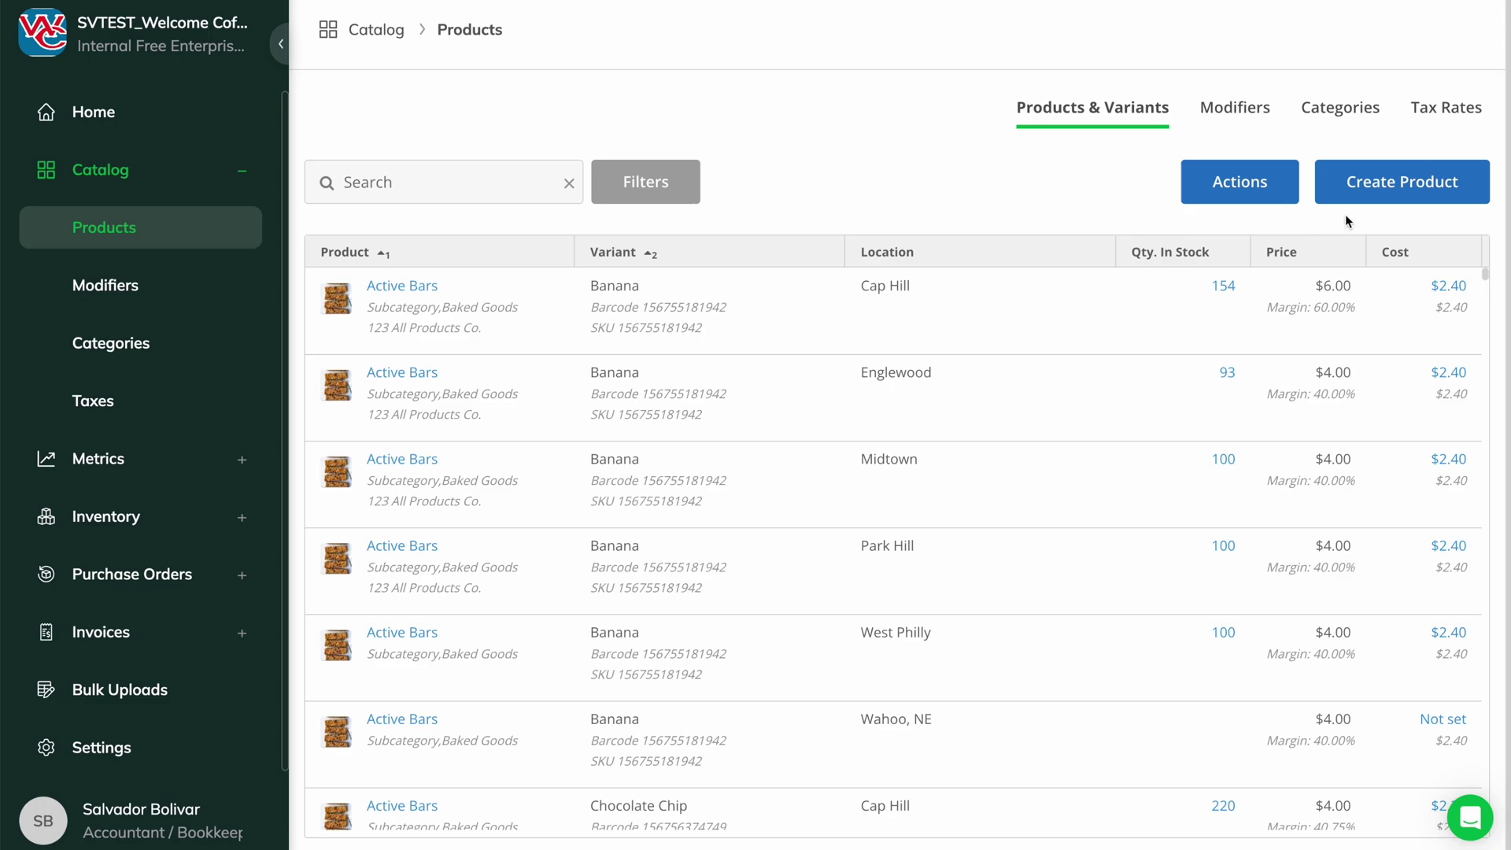
- Start a new product from the Catalog Products list
left_click(1390, 188)
- Name the product Gorilla Suit, describe it as 'Real fur!', and tag it Apparel and Costume
type("G")
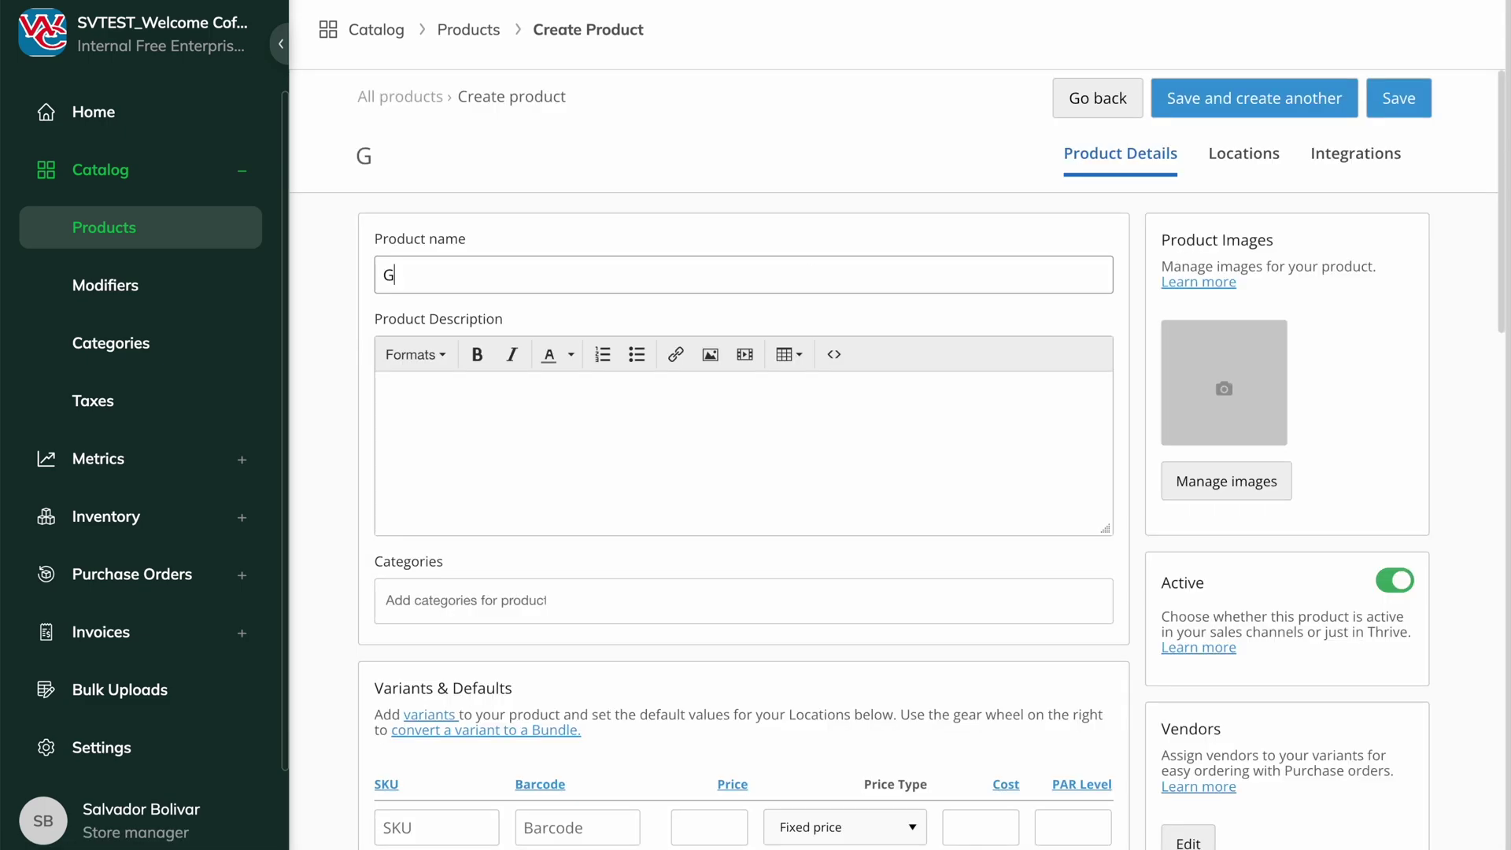
type("orilla Suit")
left_click(695, 394)
type("Real f")
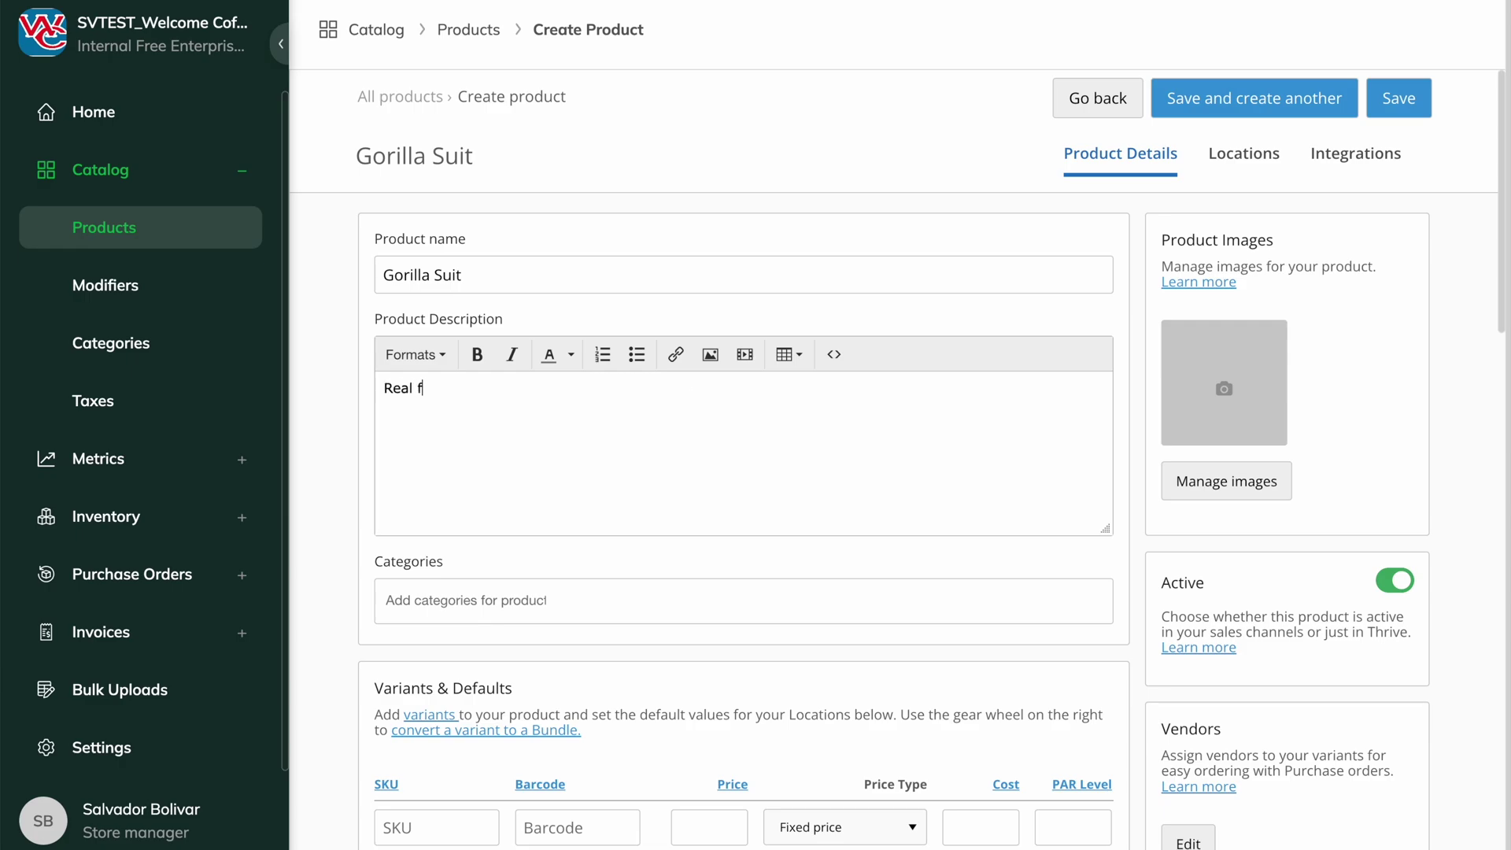
type("ur!")
left_click(637, 597)
type("Appa")
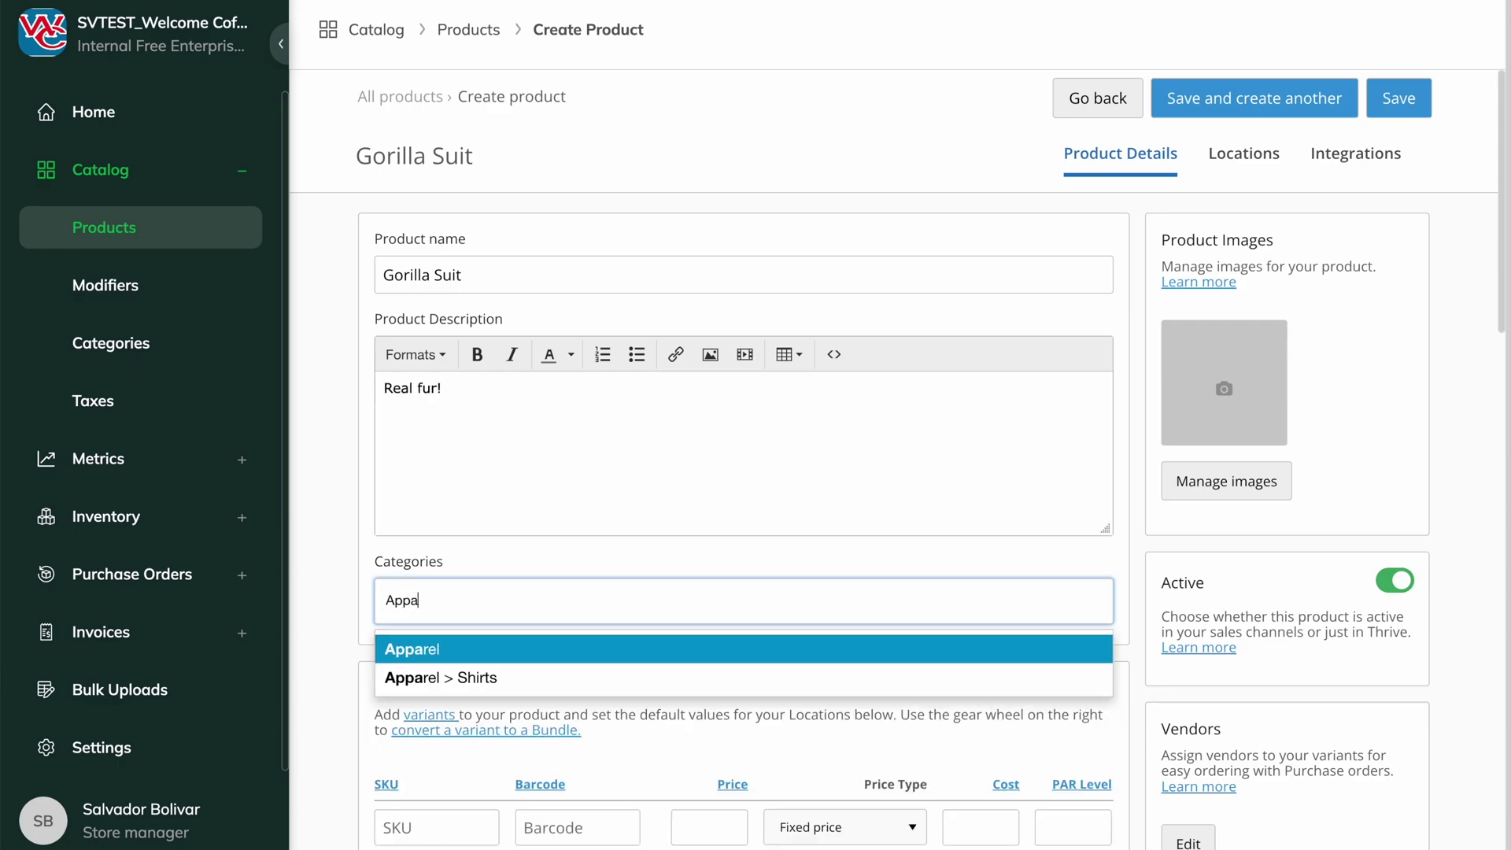
key("Return")
type("Costume")
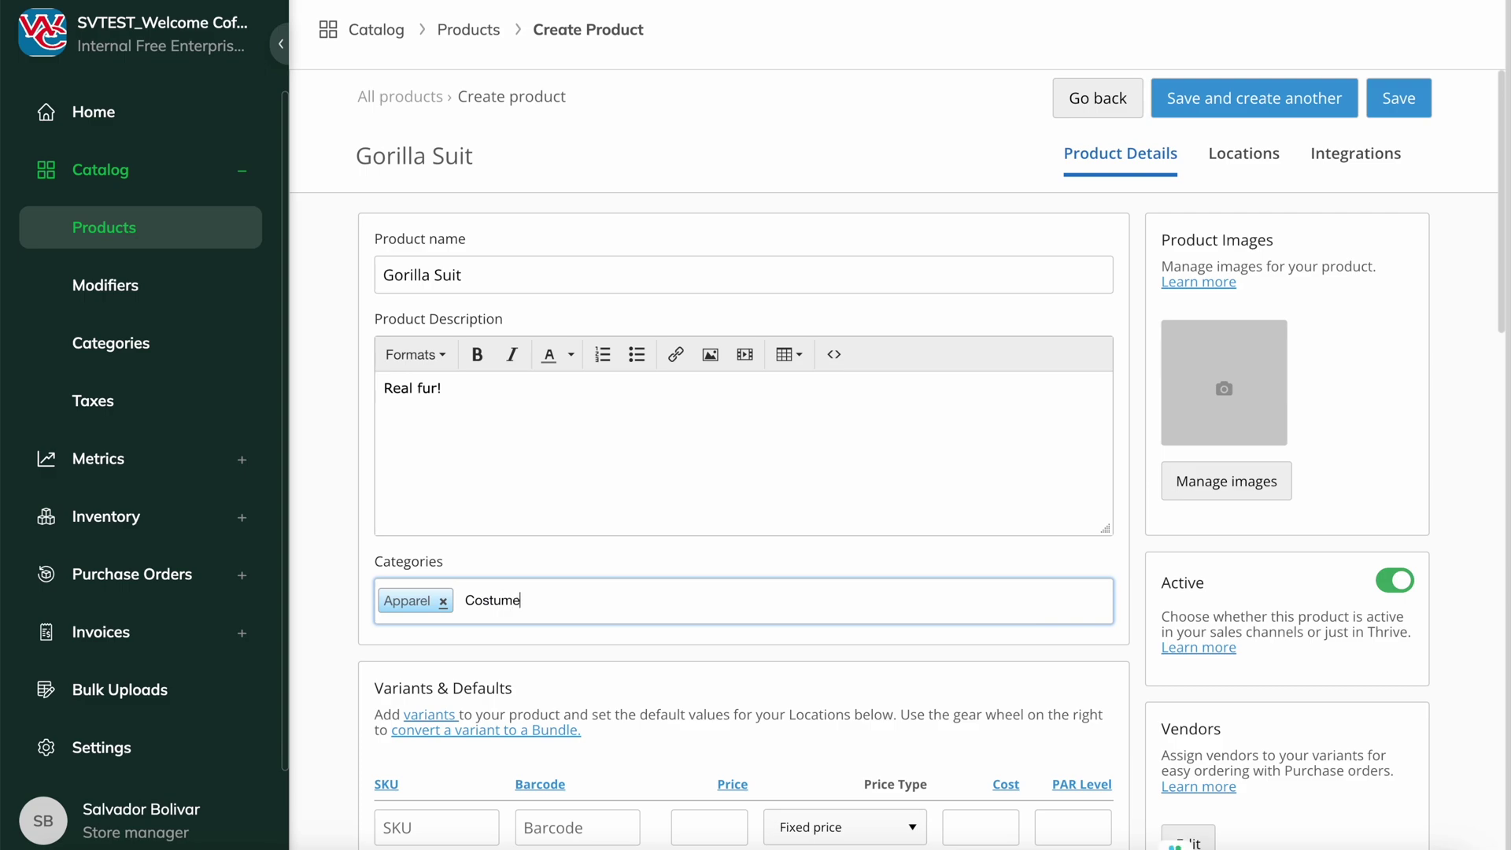
key("Return")
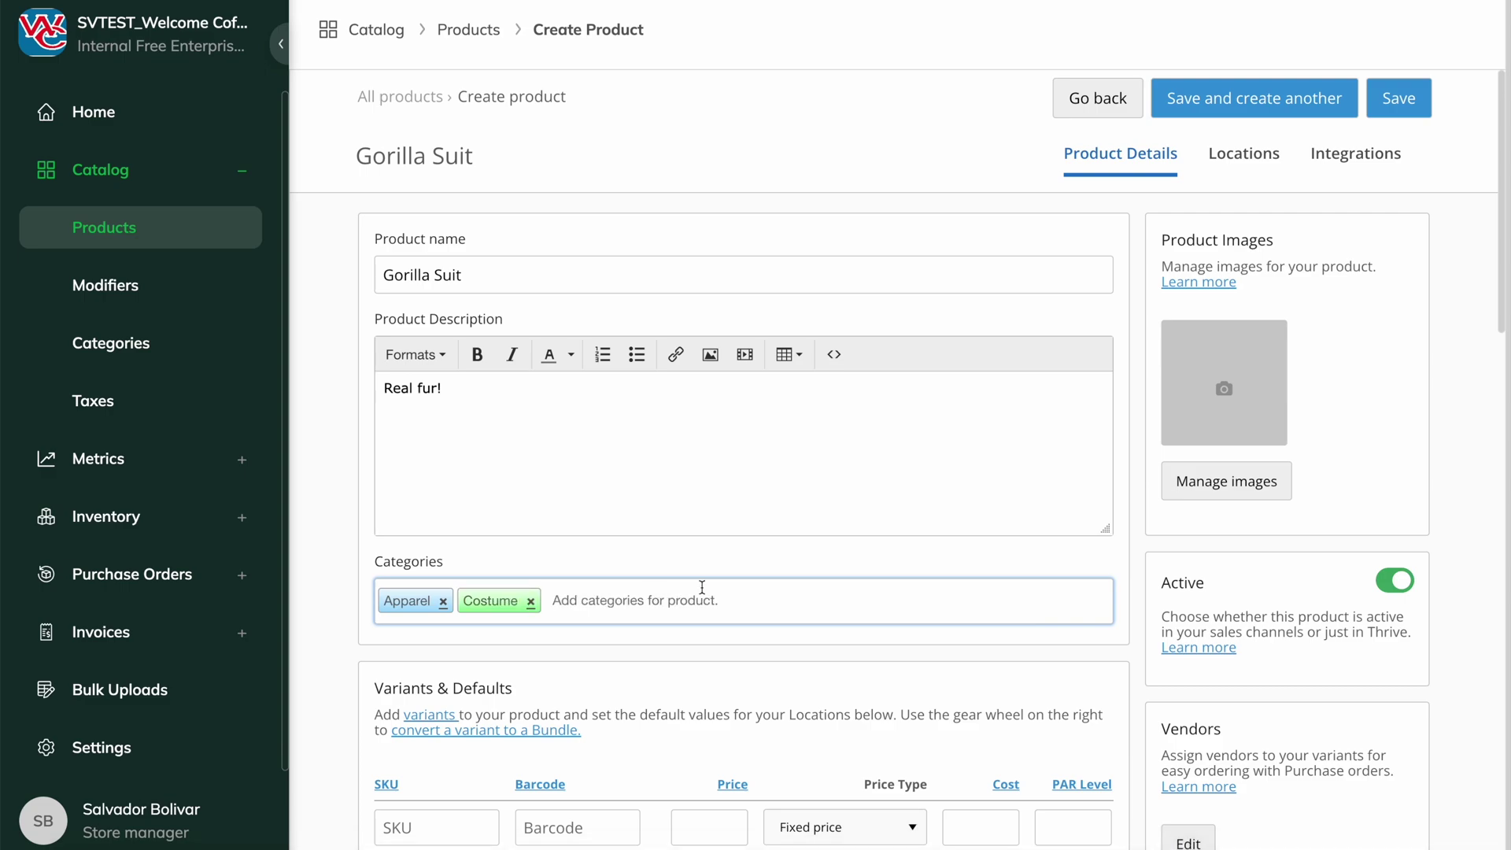
- Upload the gorilla suit photo as the product image
left_click(1226, 481)
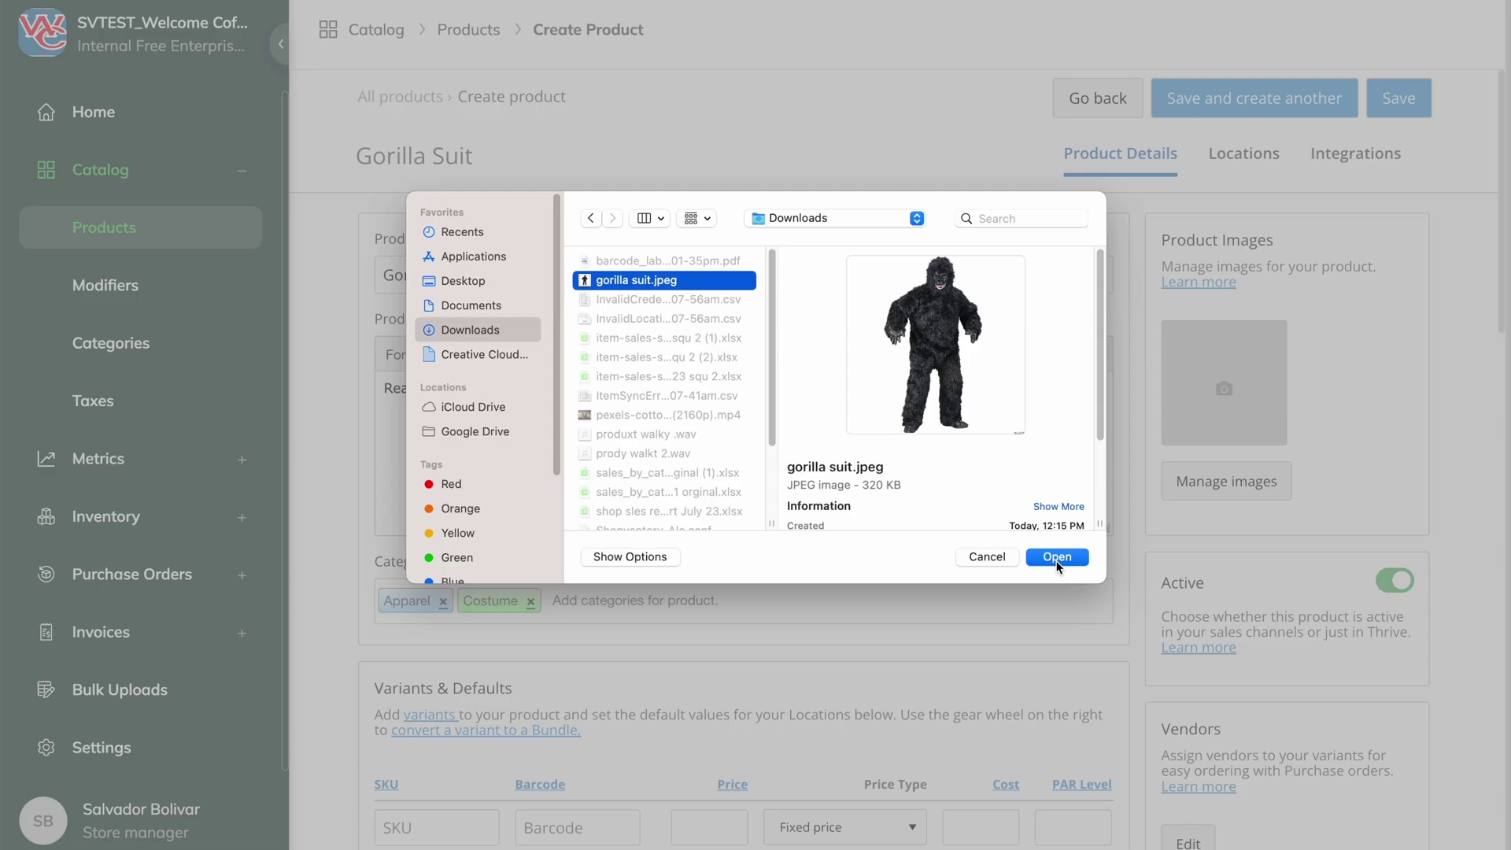
left_click(1057, 652)
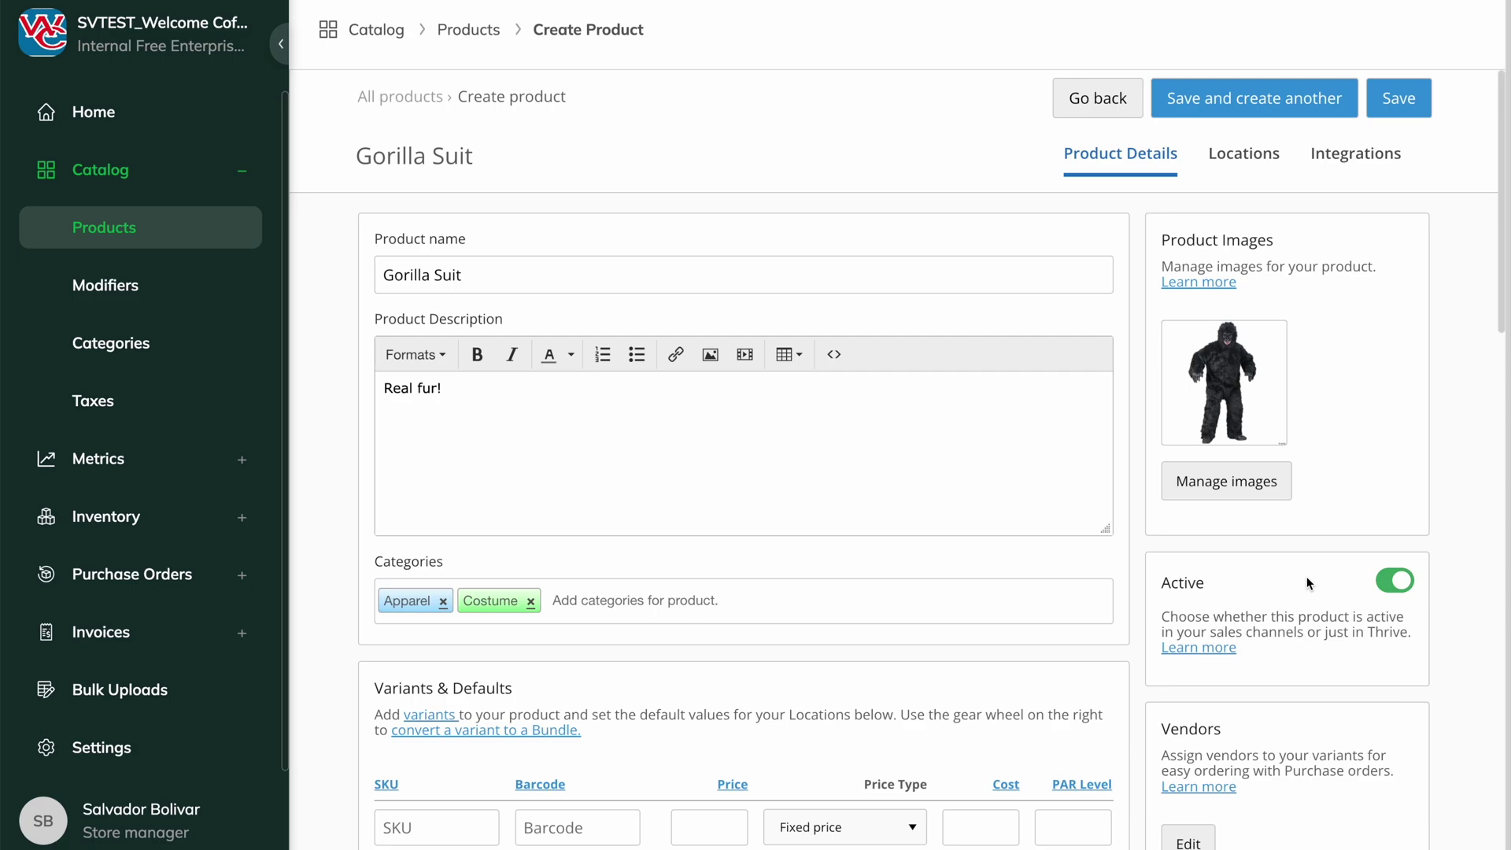
scroll(1307, 576, "down", 5)
left_click(1195, 455)
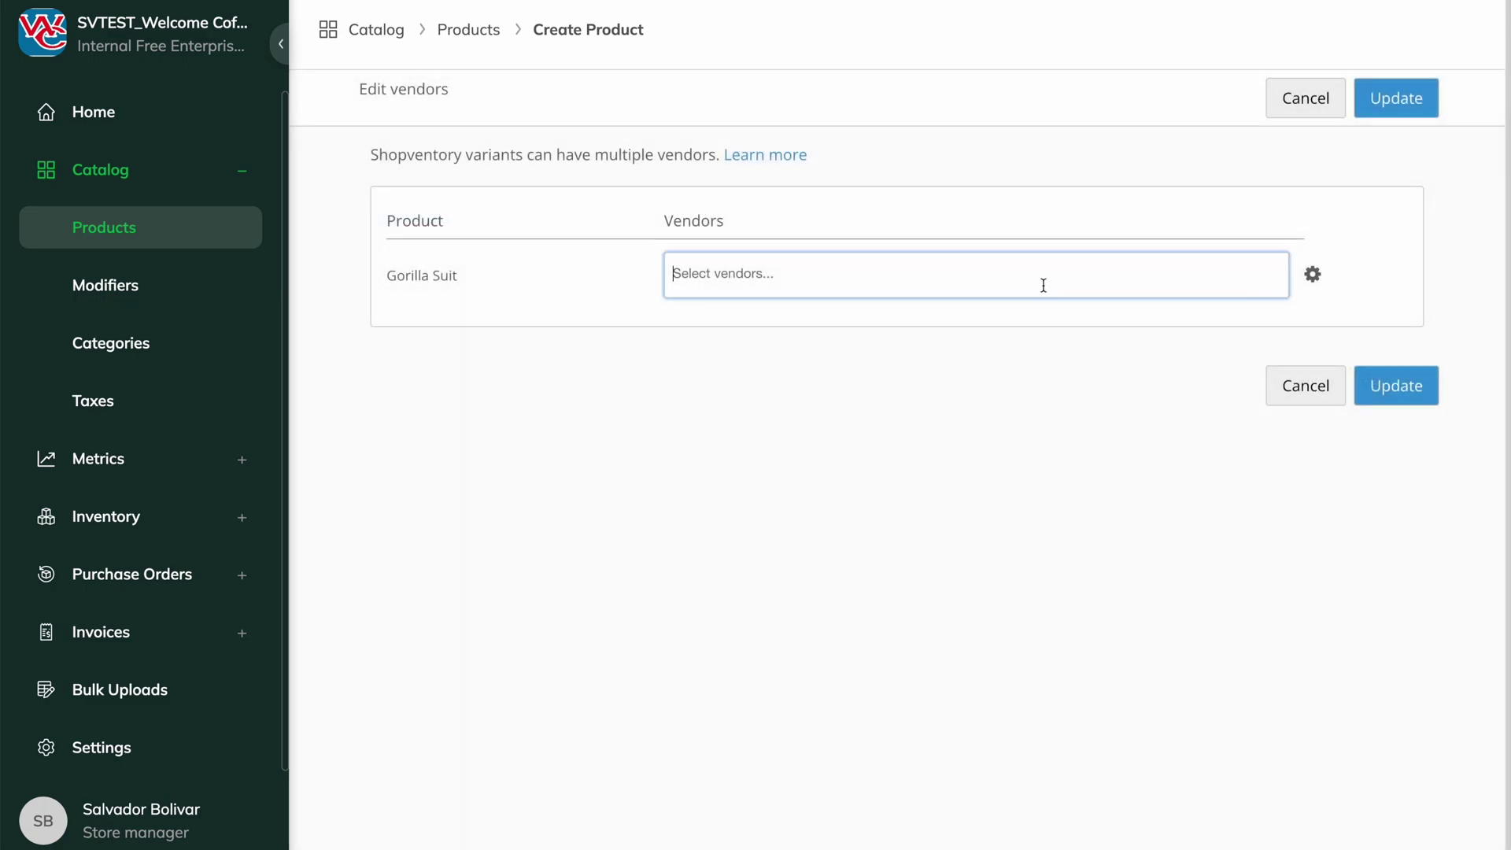
- Set 123 All Products Co. as the Gorilla Suit's vendor and return to the form
type("ALL")
key("Return")
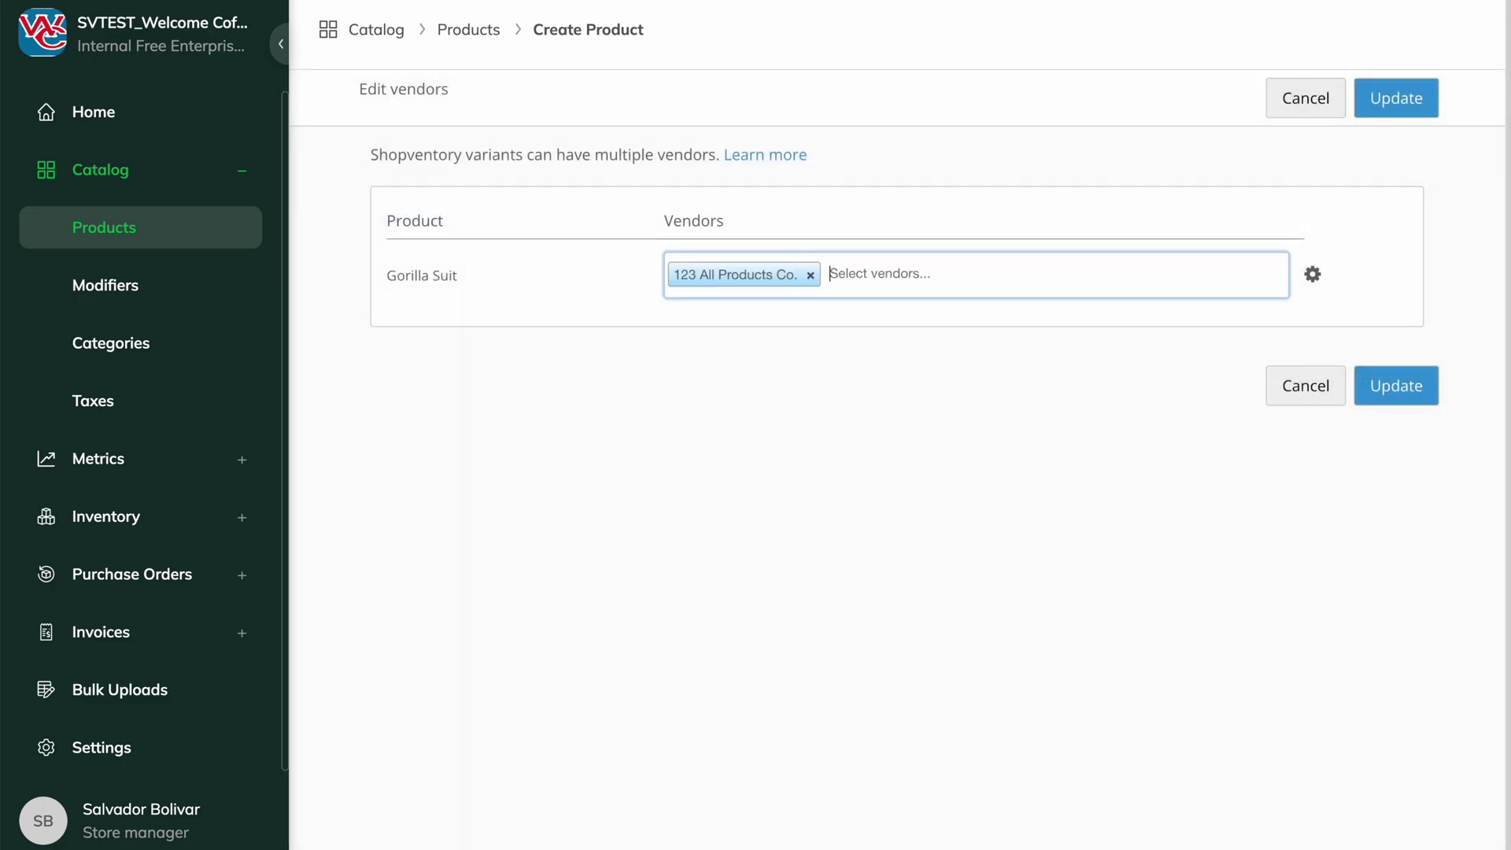
left_click(1403, 393)
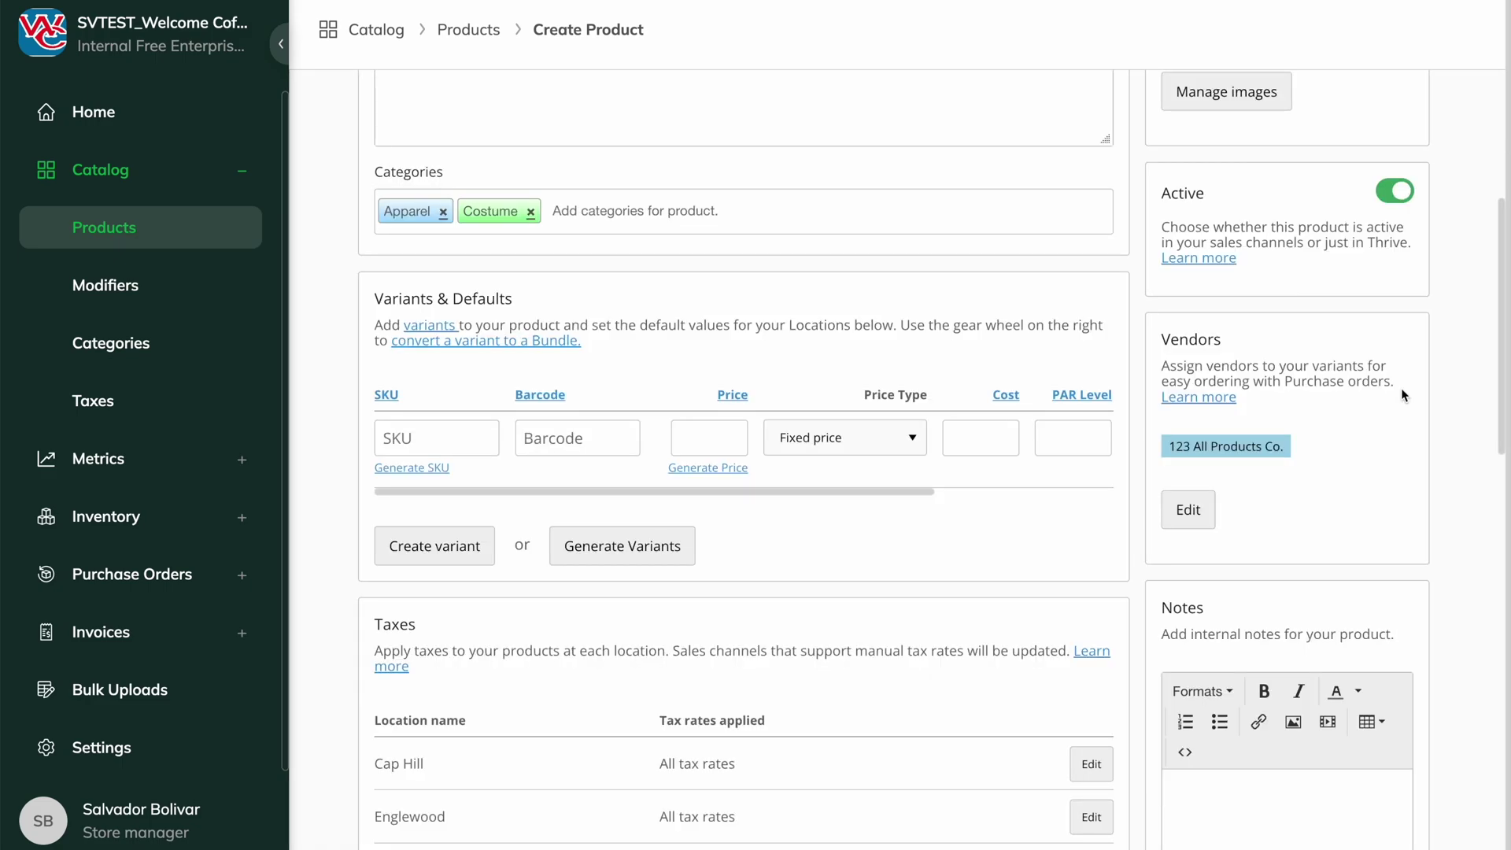
scroll(1296, 691, "down", 1)
scroll(771, 502, "up", 1)
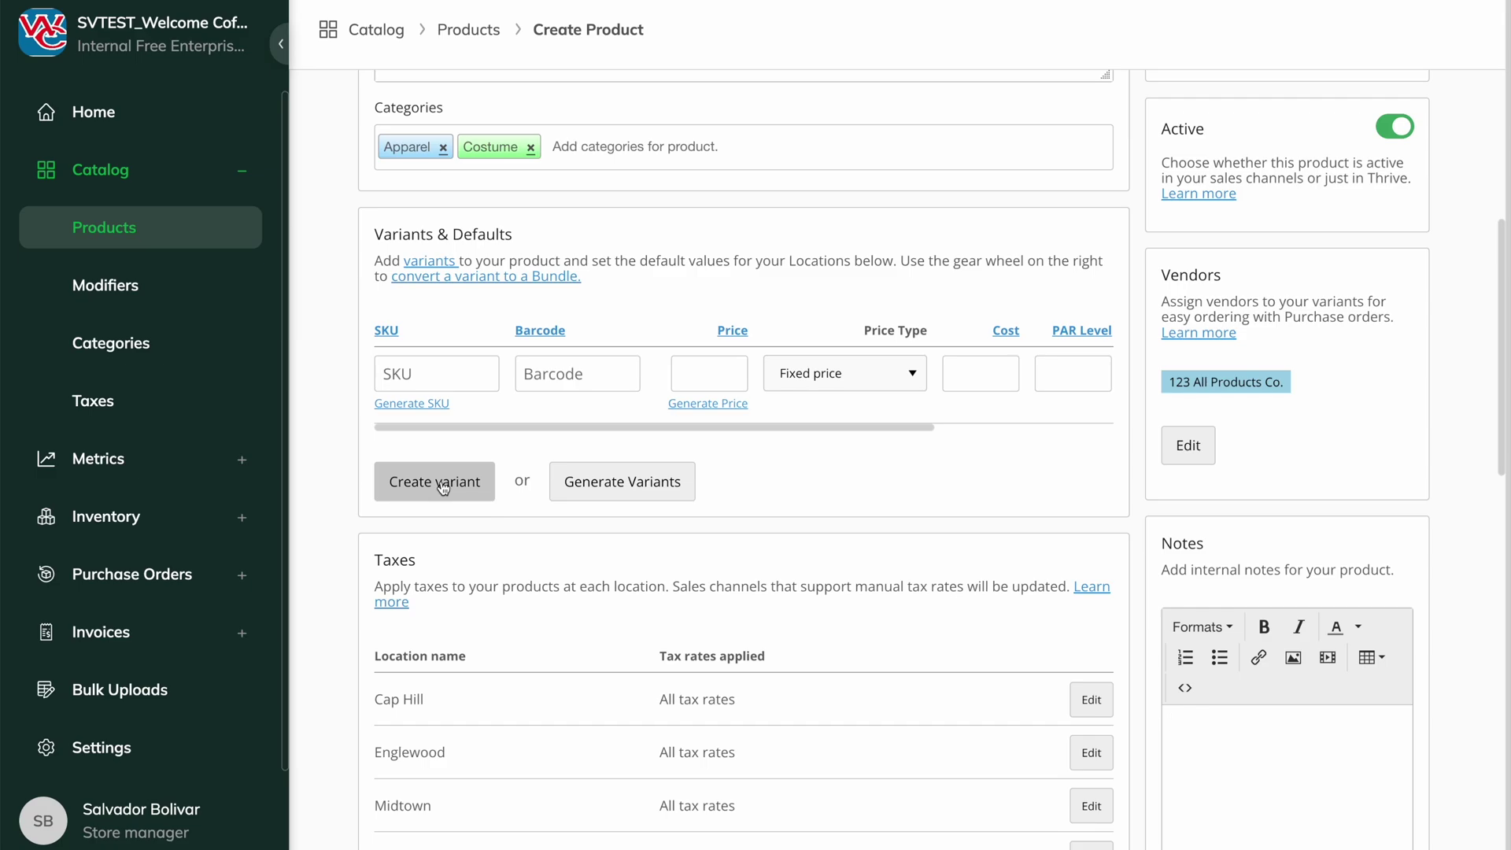
- Add a Size attribute with options Adult and Child, and a second attribute named Color
left_click(621, 483)
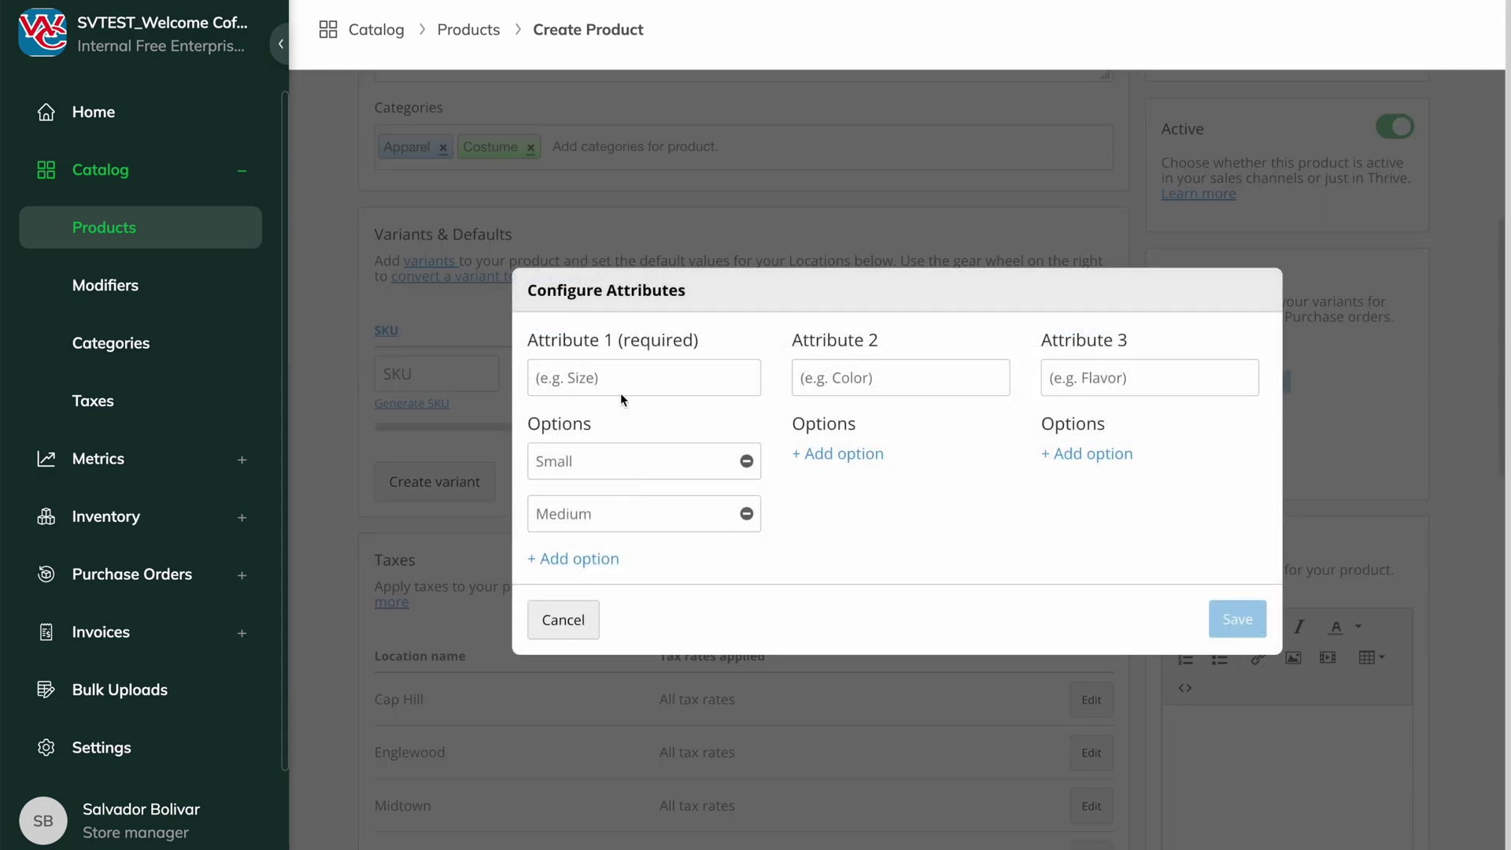
left_click(628, 381)
type("Size")
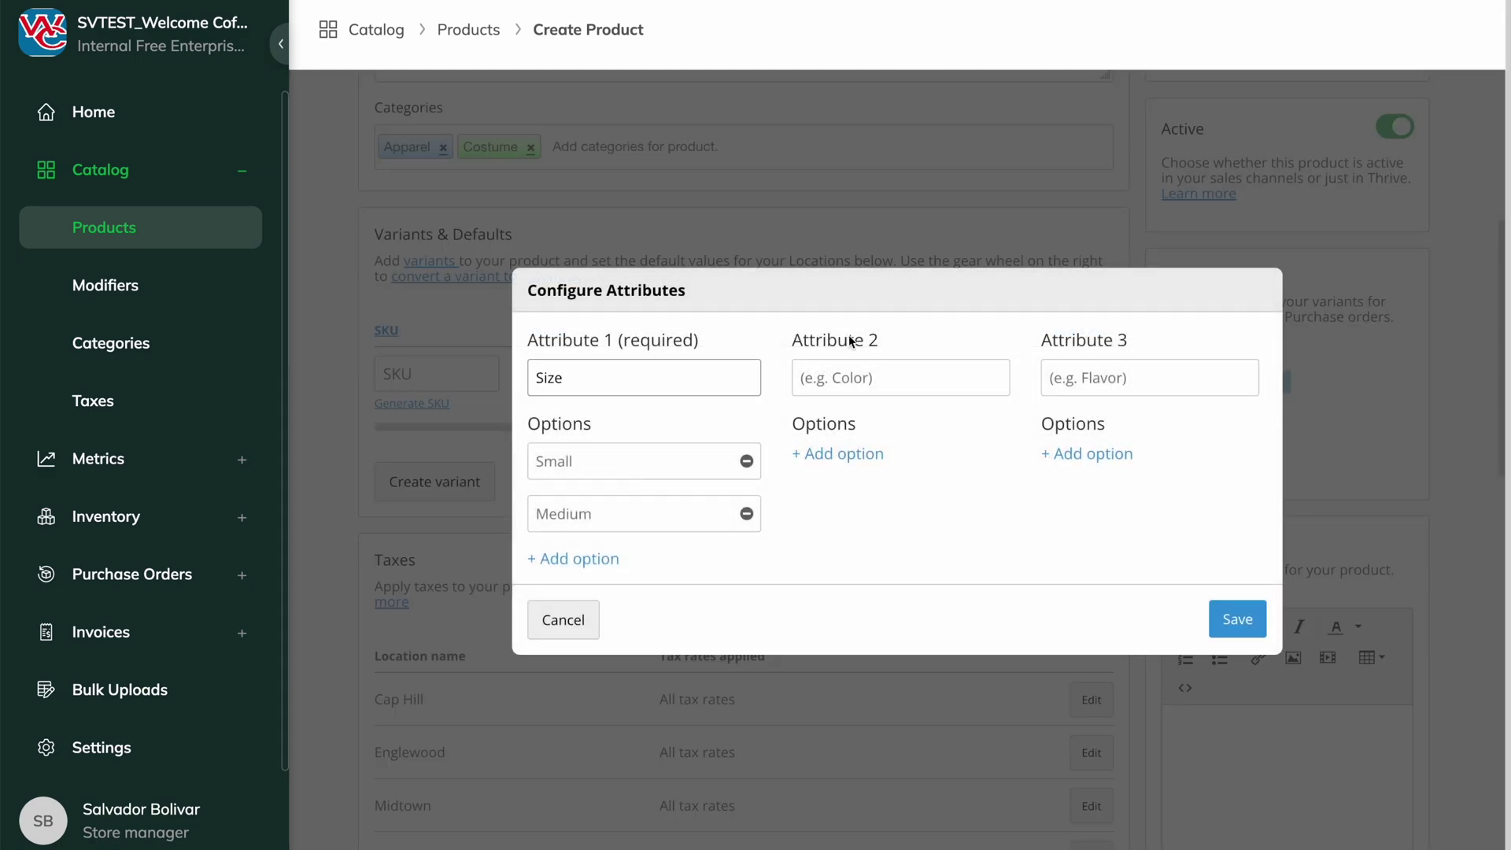
left_click(836, 378)
type("Color")
left_click(627, 460)
type("Adult")
left_click(585, 516)
type("Child")
- Give Color the options Black and Pink and generate the four variants
left_click(825, 456)
type("Black")
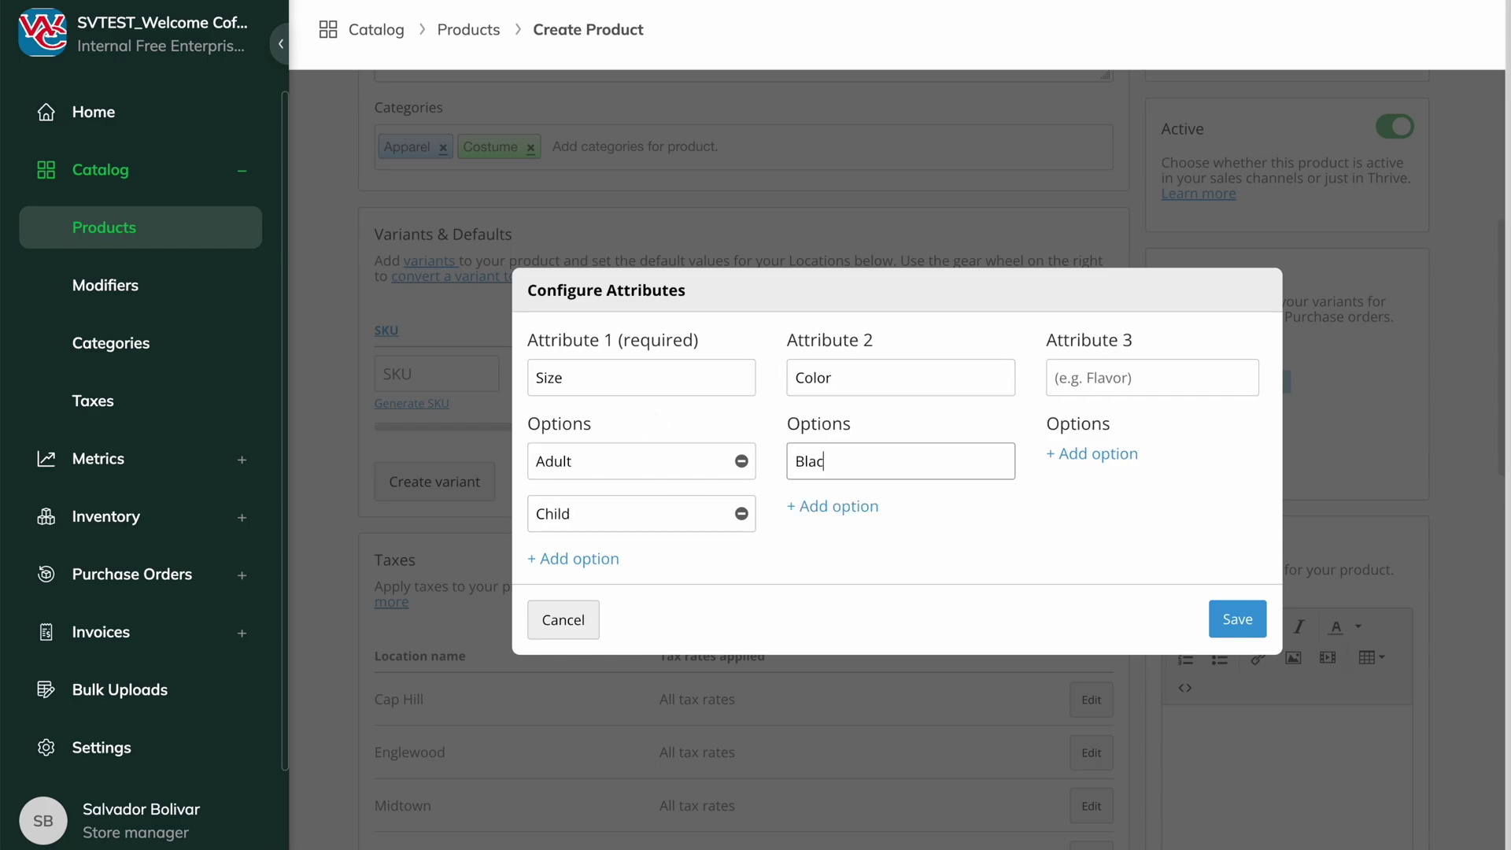
left_click(827, 506)
type("Pink")
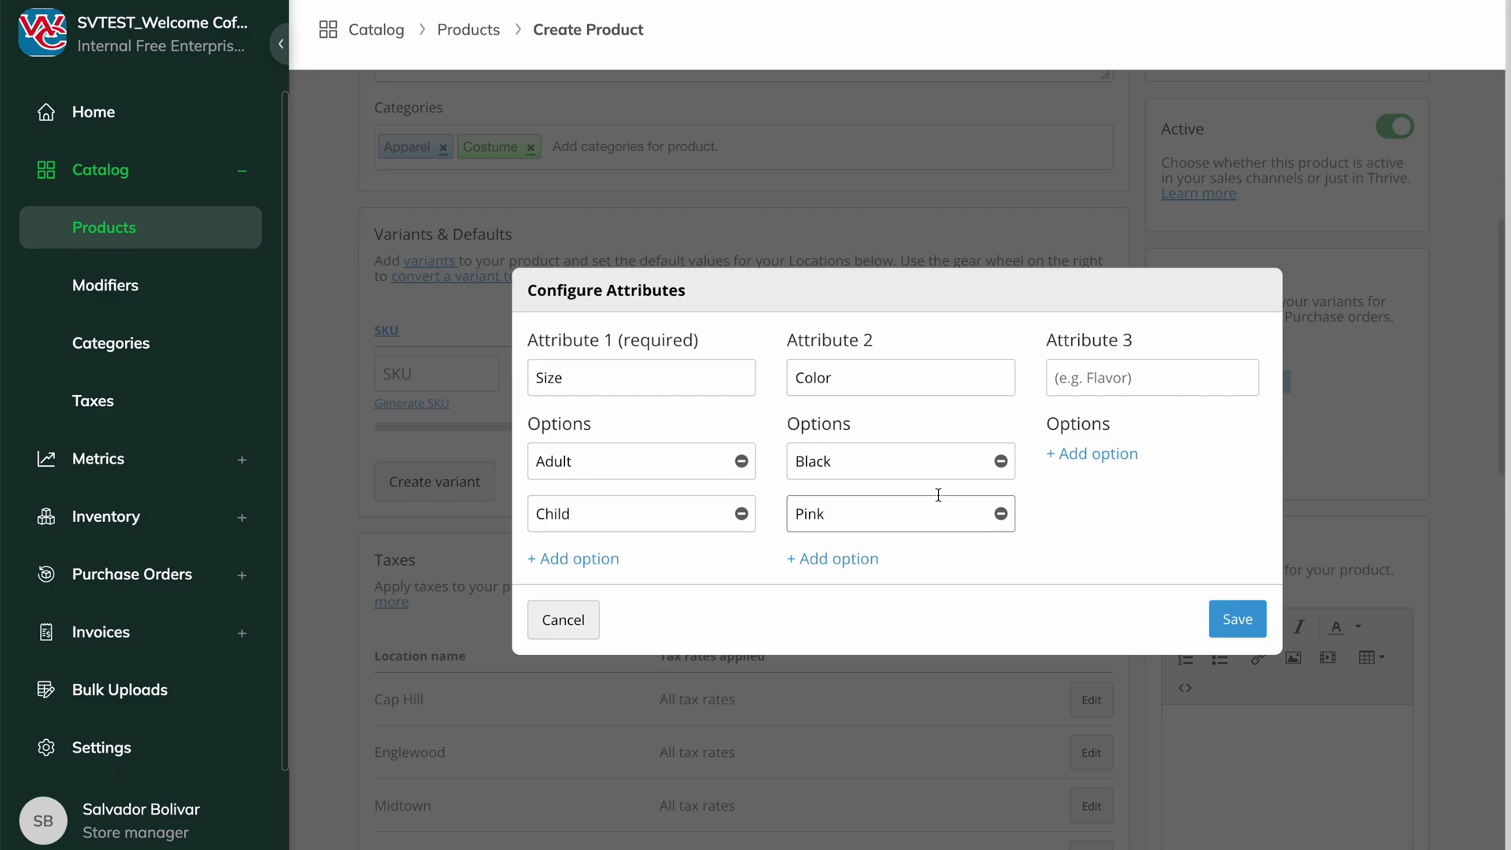
left_click(1228, 617)
left_click(1024, 626)
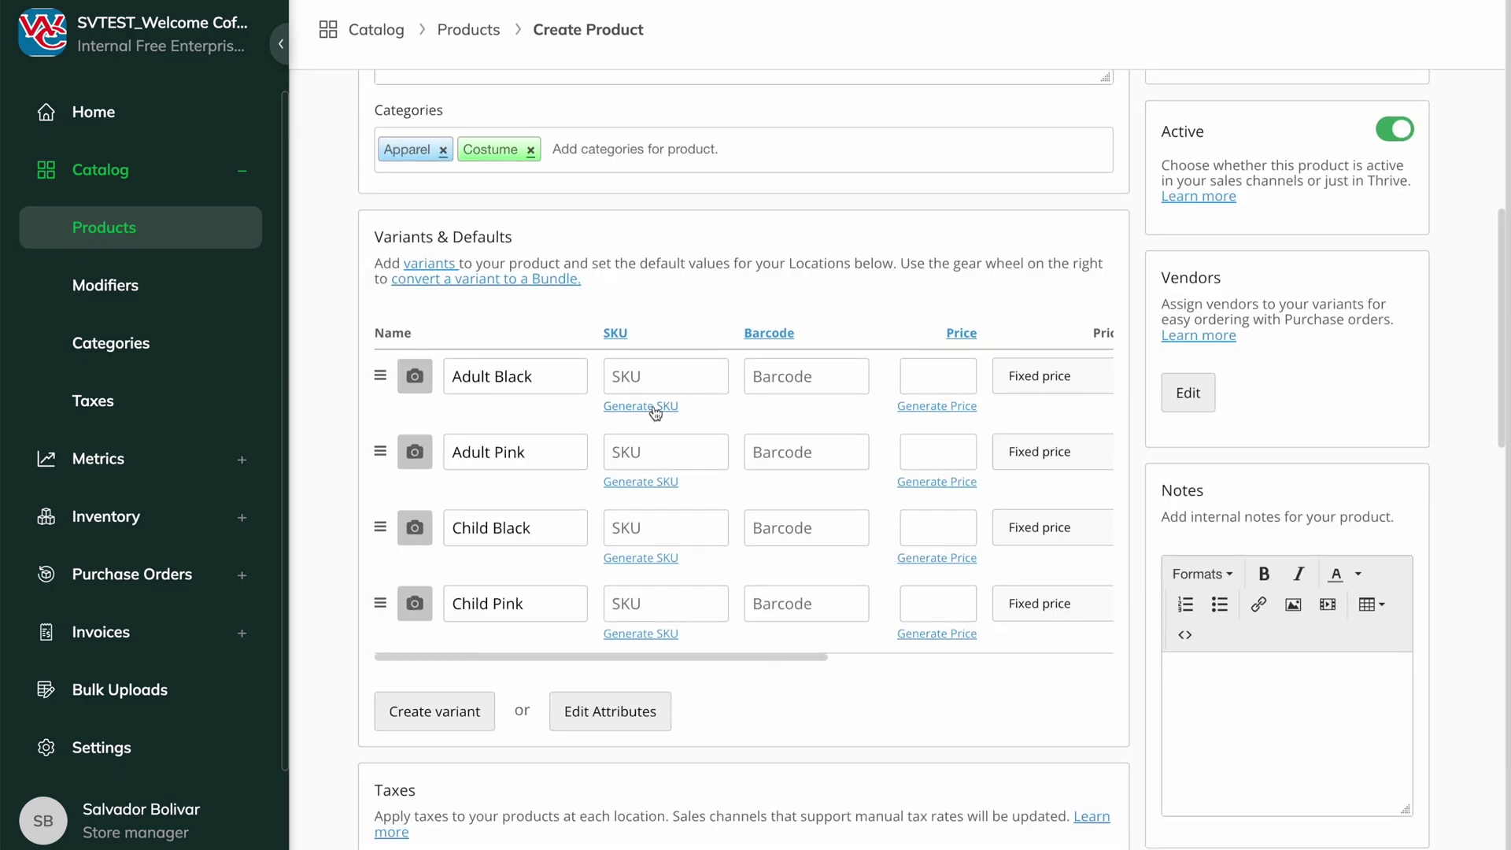
- Generate Adult Black's SKU and set price 40.00, cost 20.00, PAR level 1, reorder quantity 10
left_click(654, 406)
left_click(779, 405)
key("Tab")
type("4")
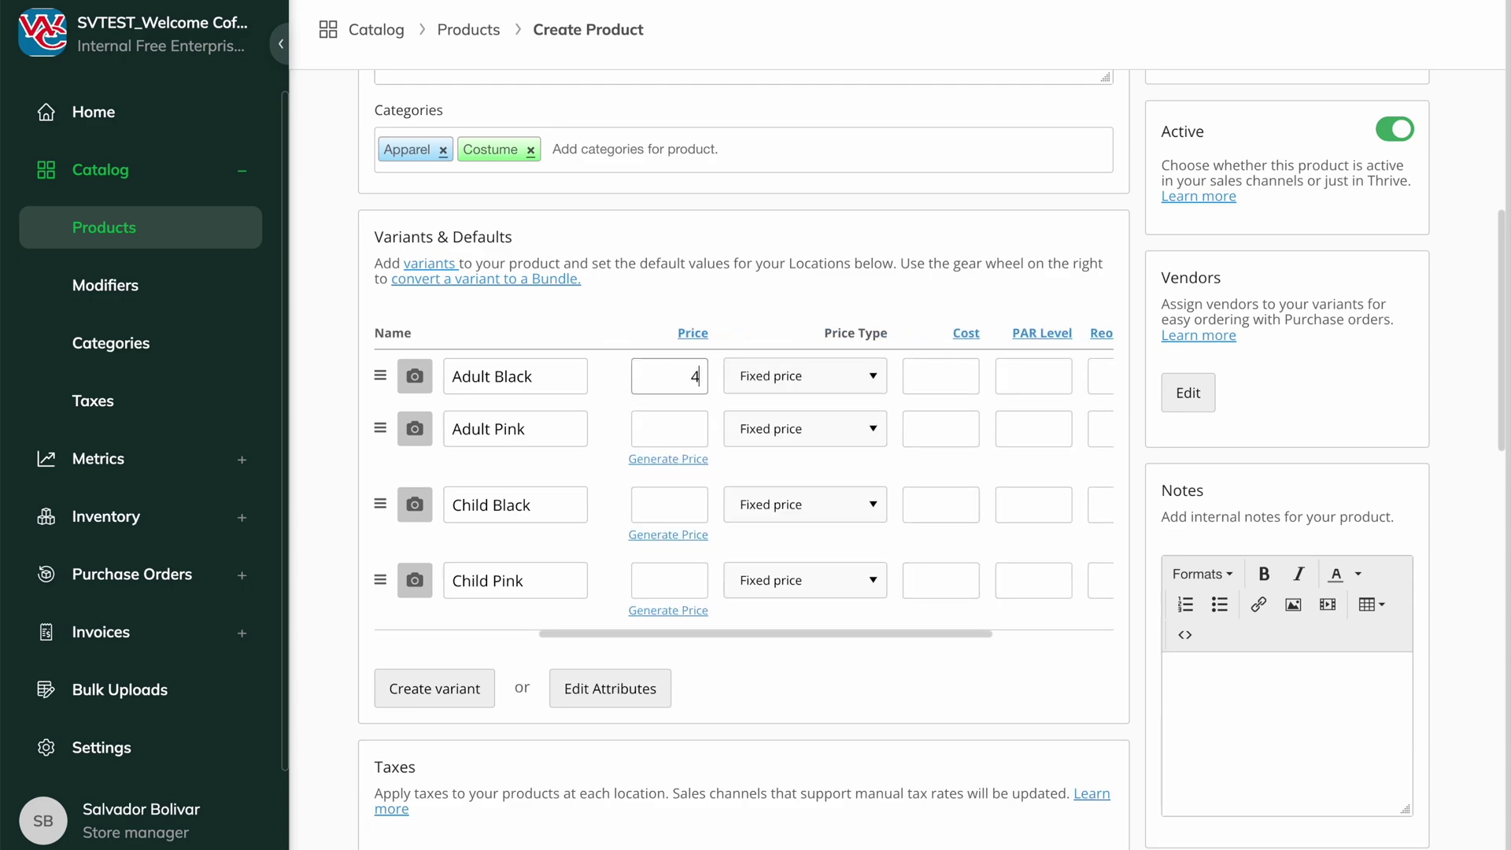
type("0")
left_click(941, 375)
type("20")
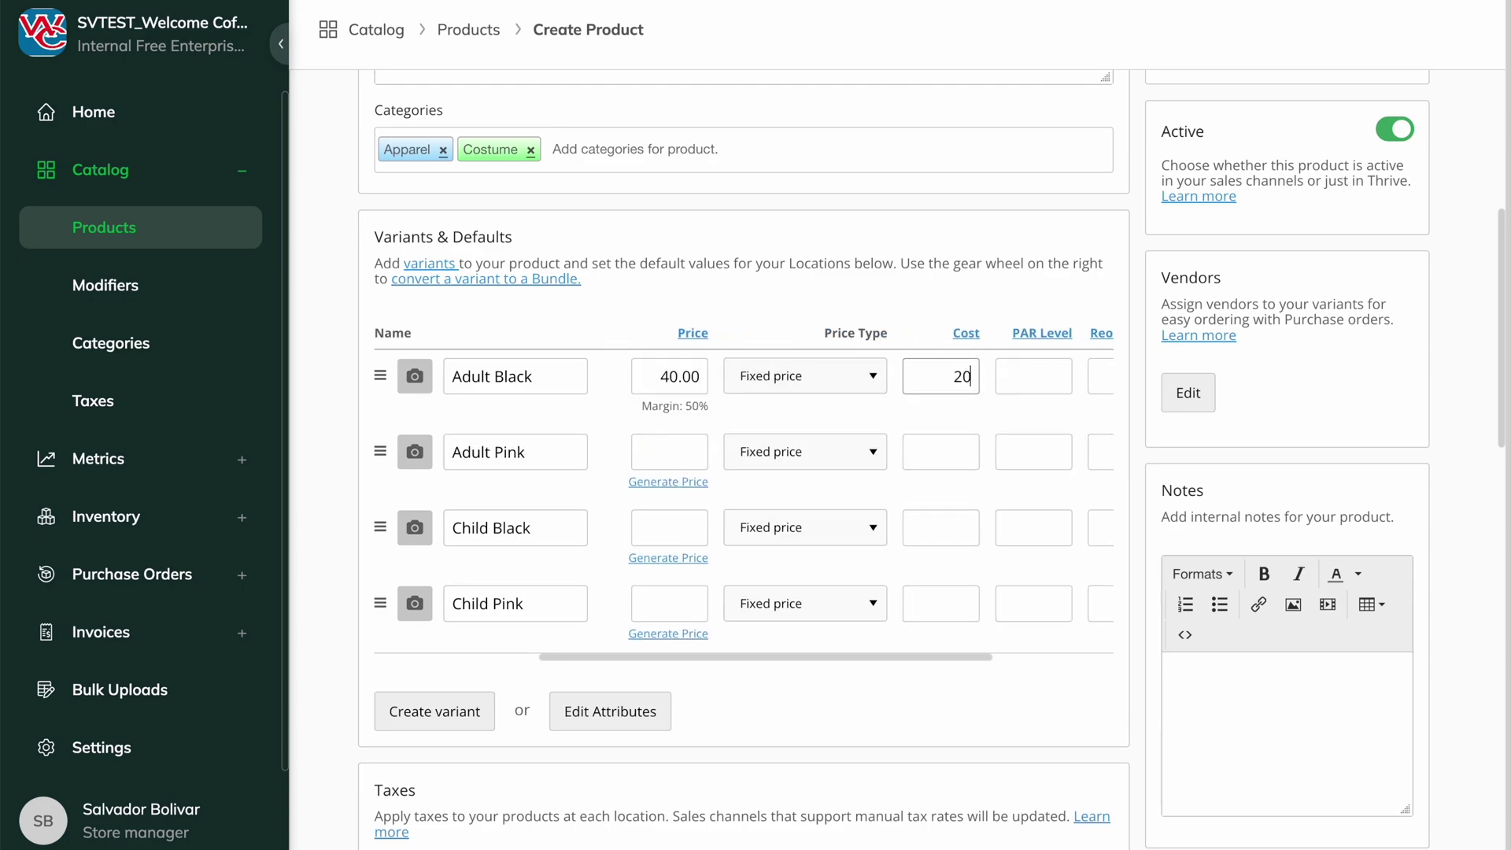
left_click(988, 375)
left_click(940, 375)
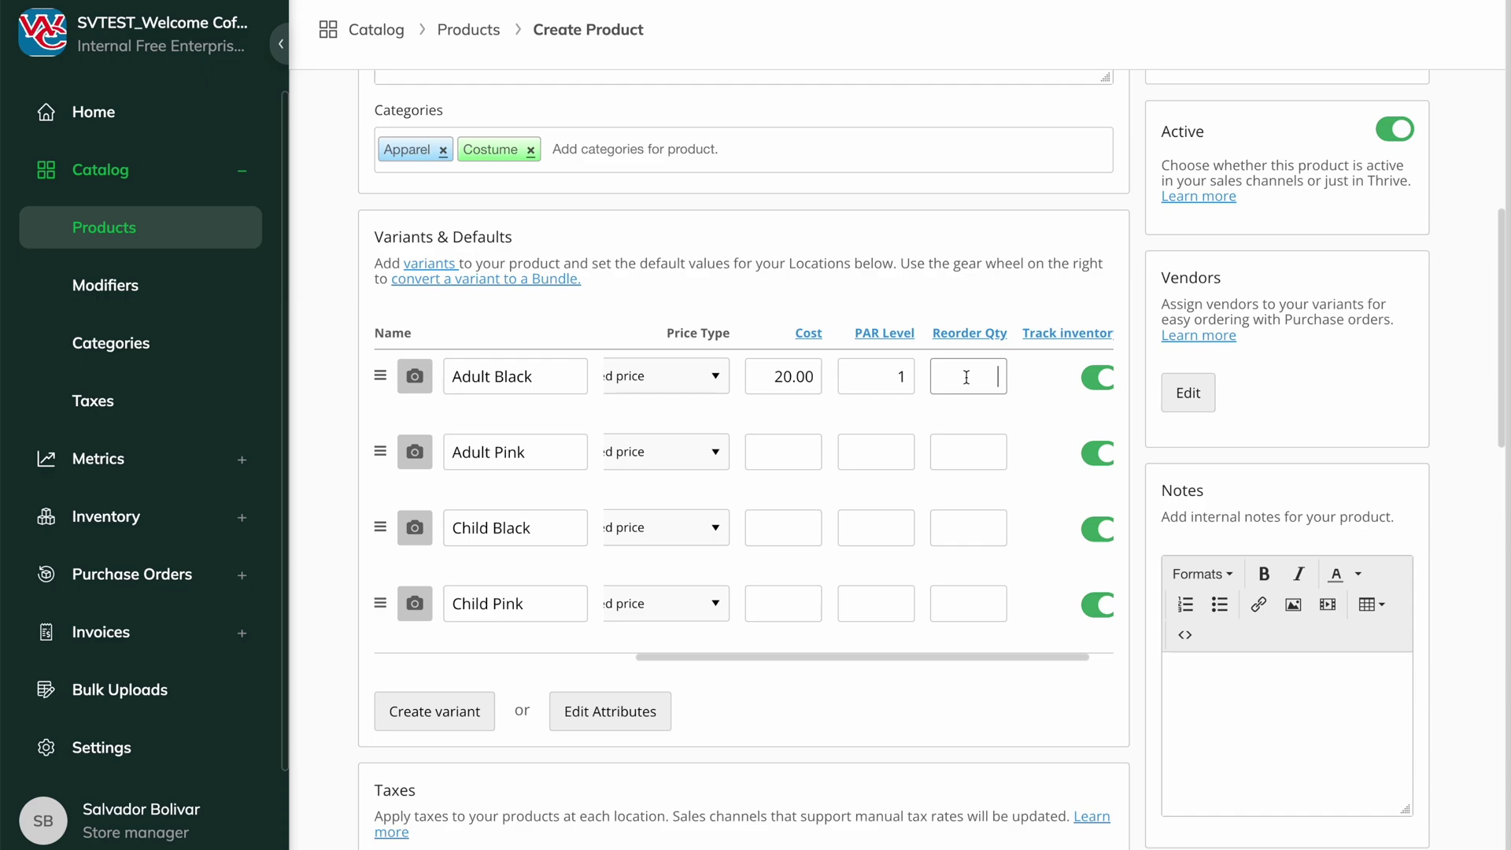
type("10")
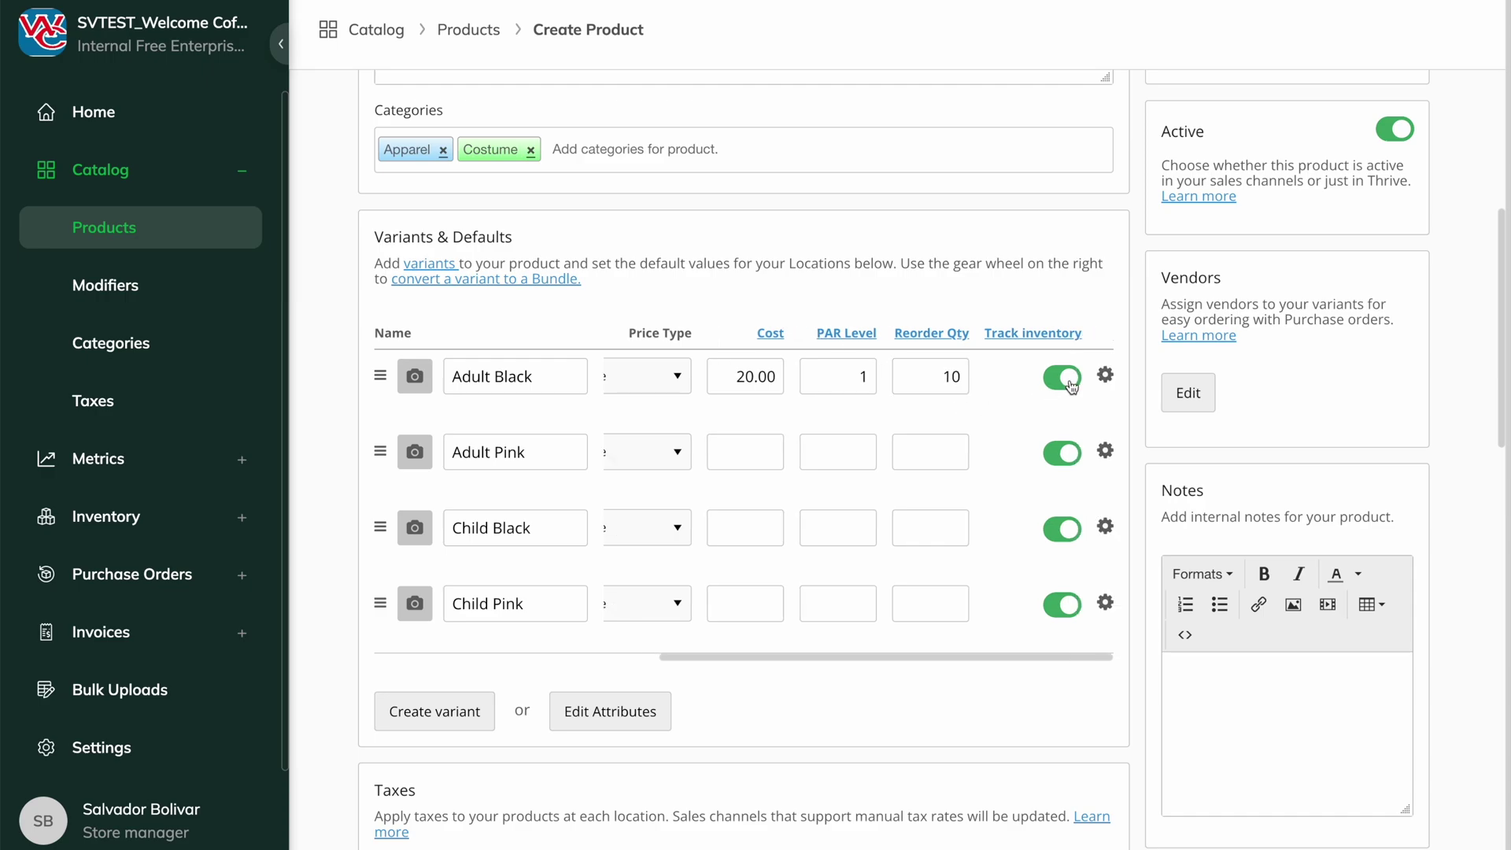
left_click(1106, 376)
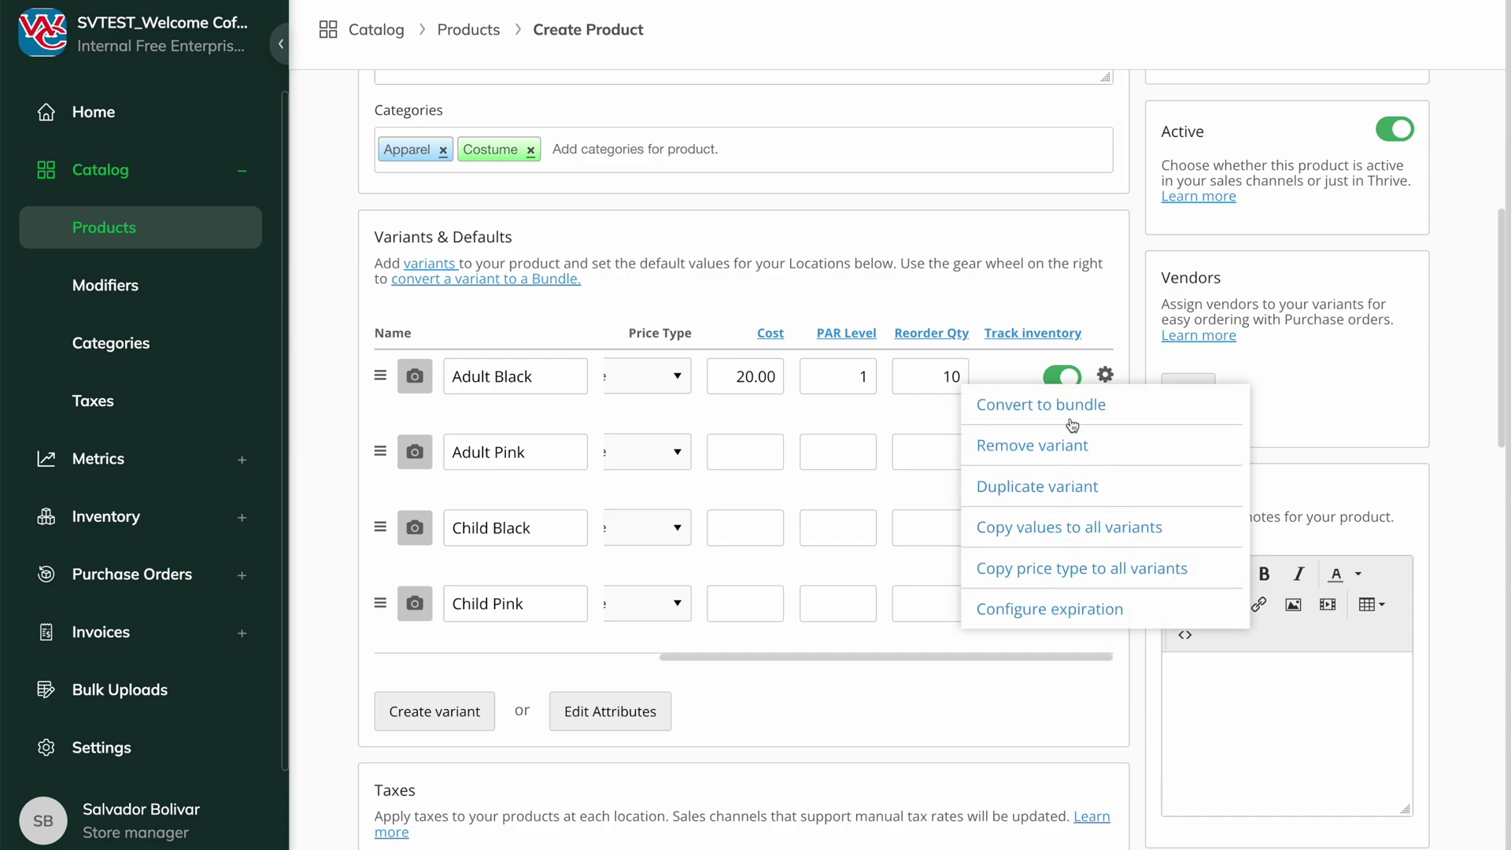
left_click(1106, 376)
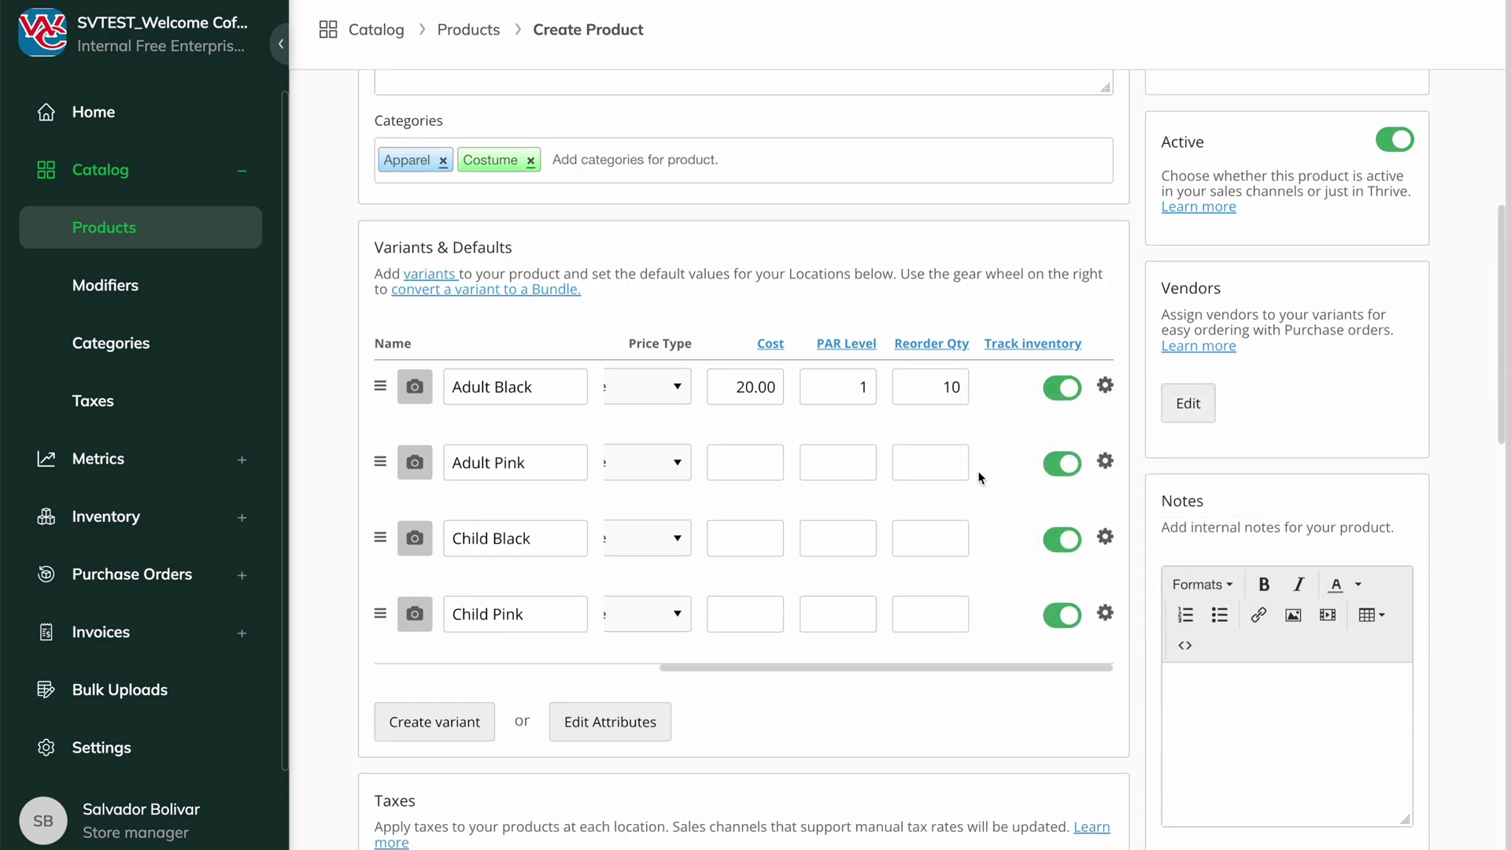
- Review Midtown's tax rates but keep all tax rates applied
scroll(968, 485, "down", 7)
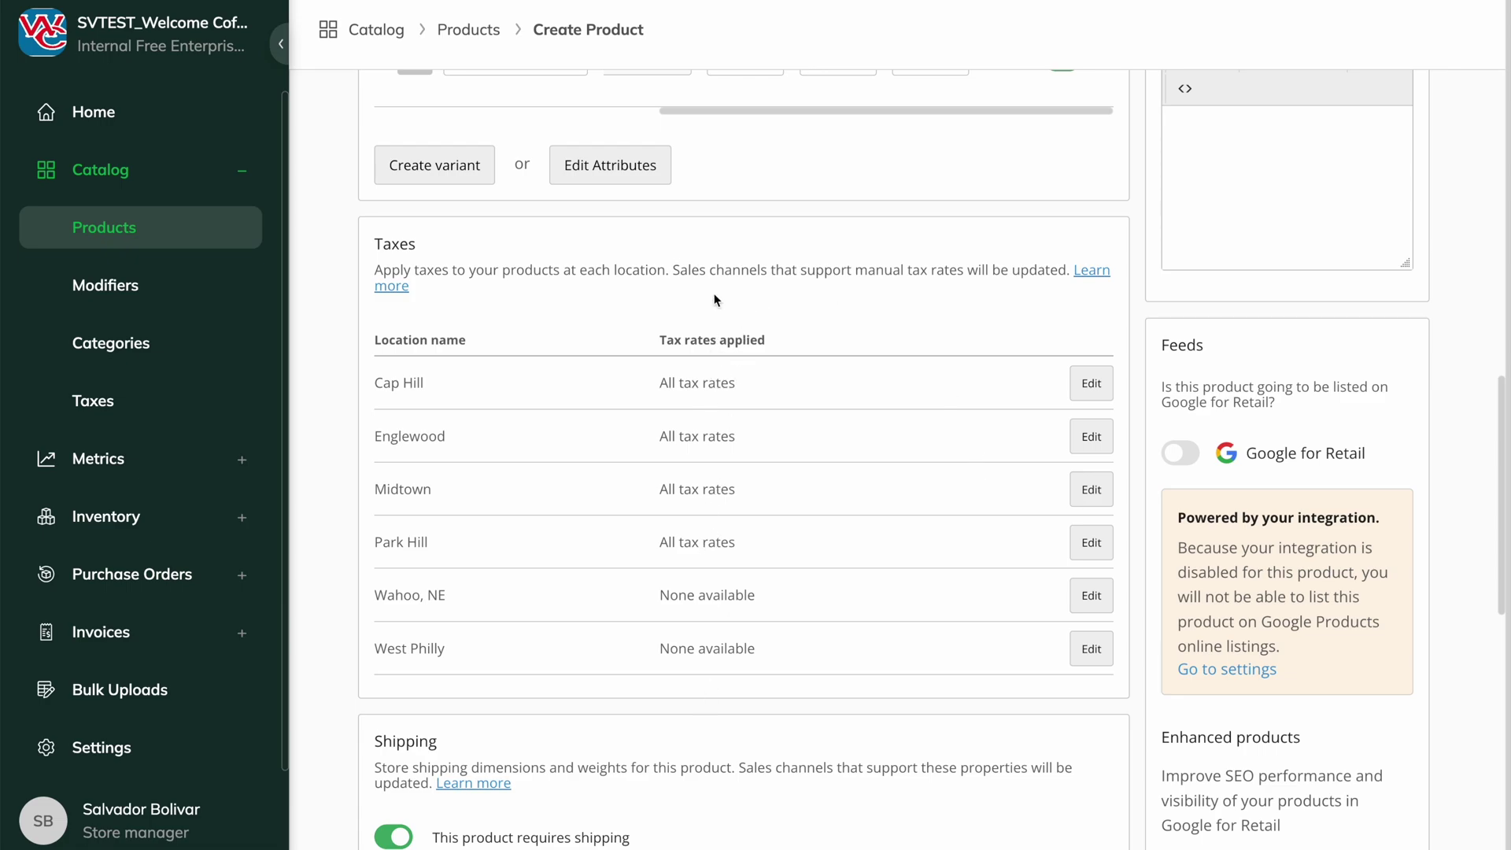
left_click(1090, 490)
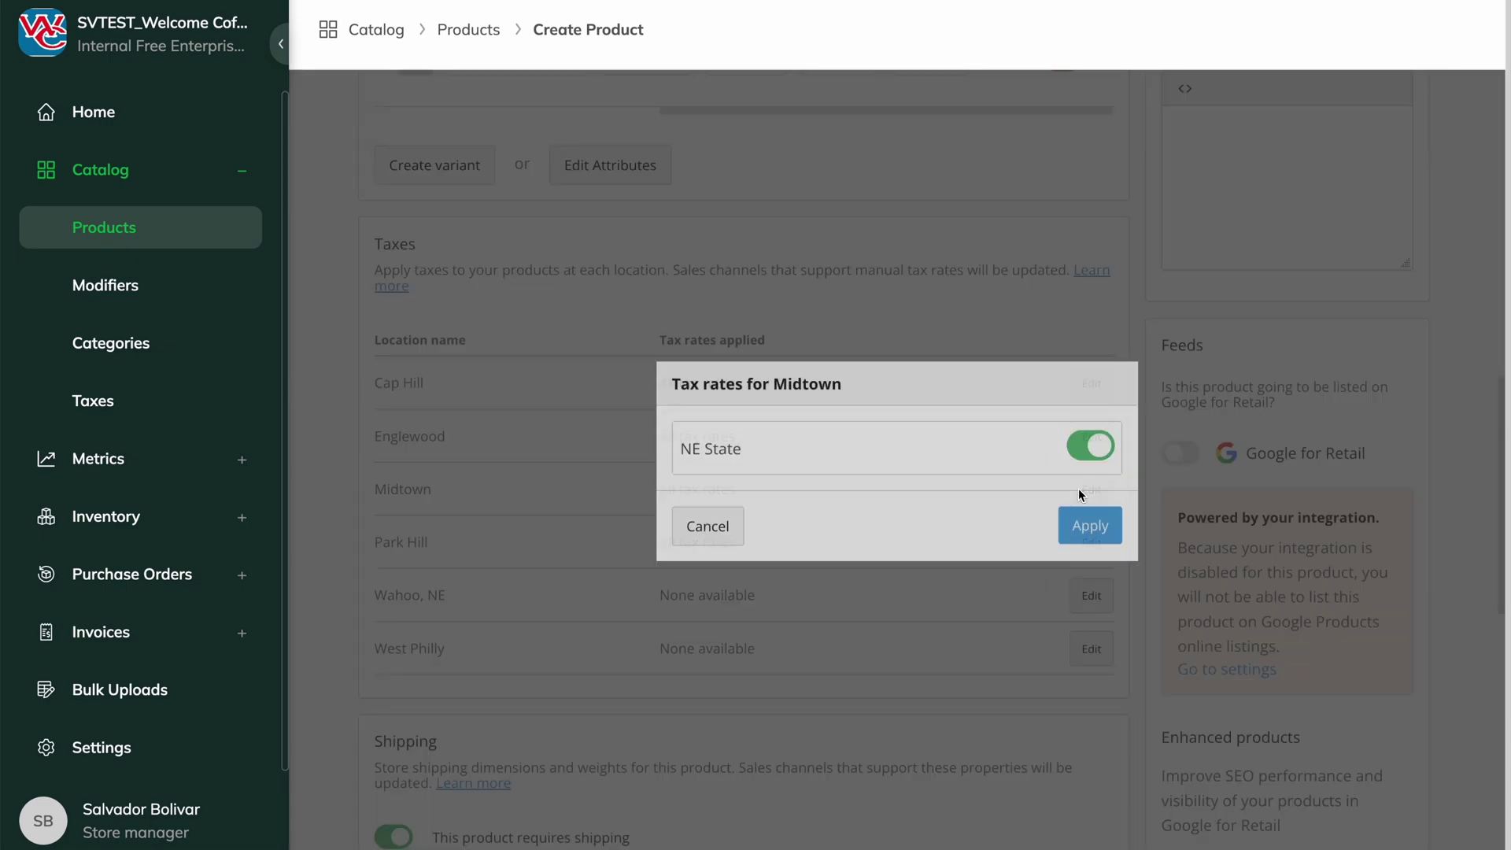
left_click(1092, 446)
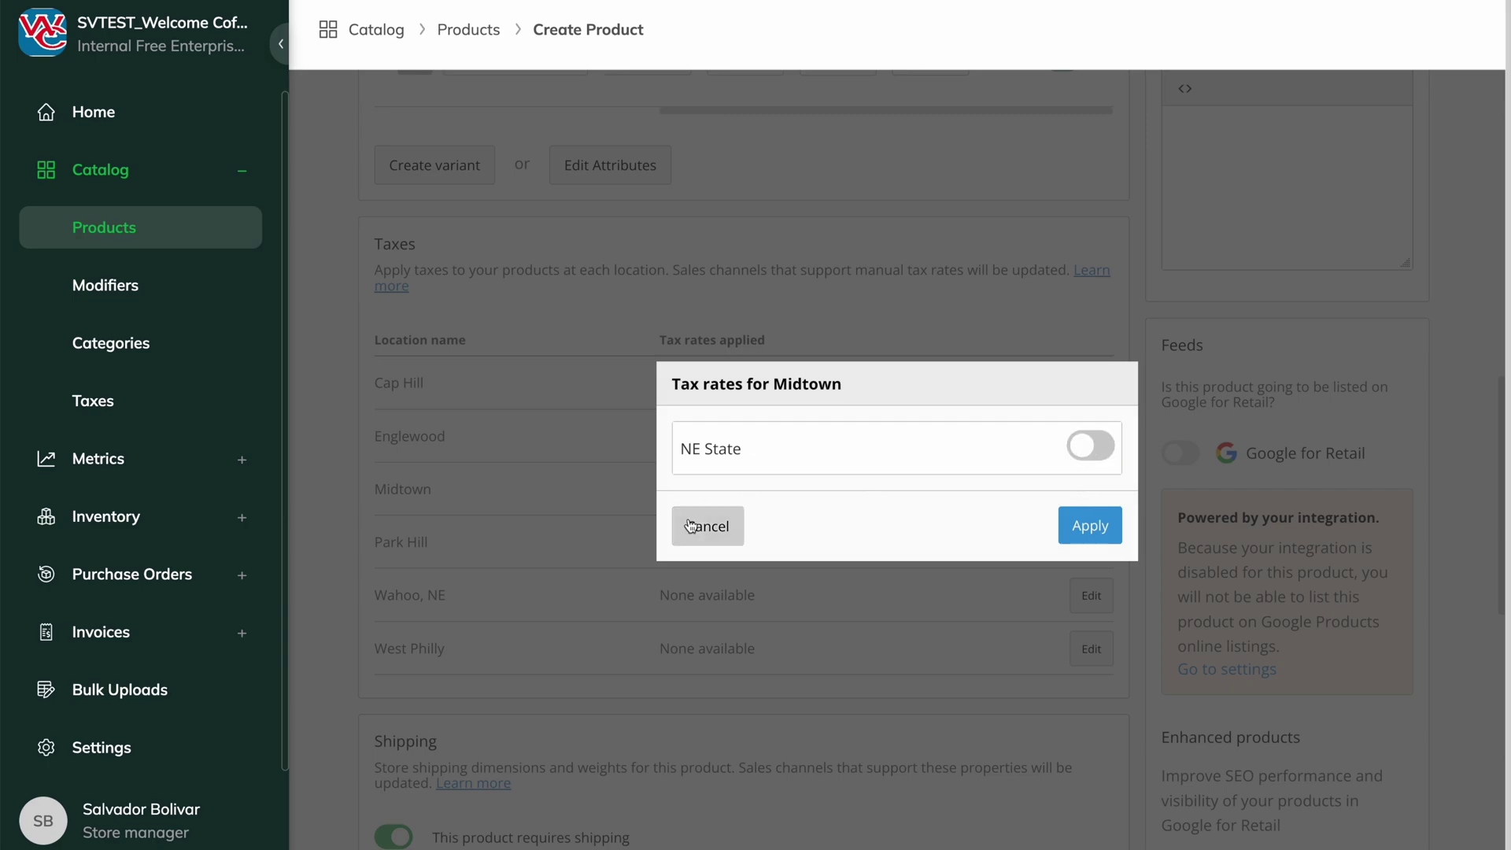
left_click(713, 525)
- Set the product's shipping weight to 2 pounds
scroll(945, 479, "down", 9)
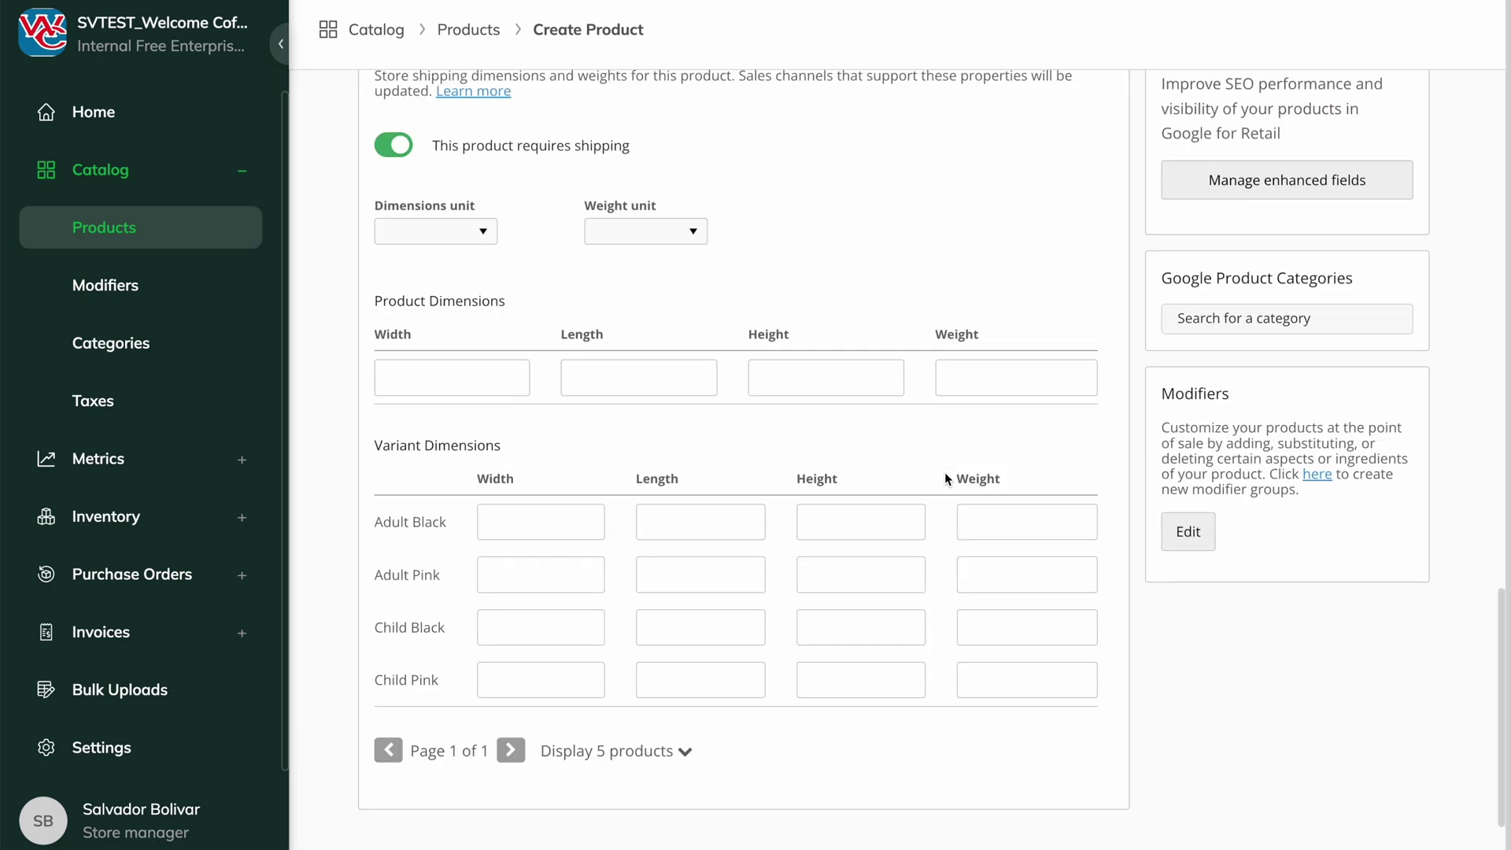
left_click(630, 229)
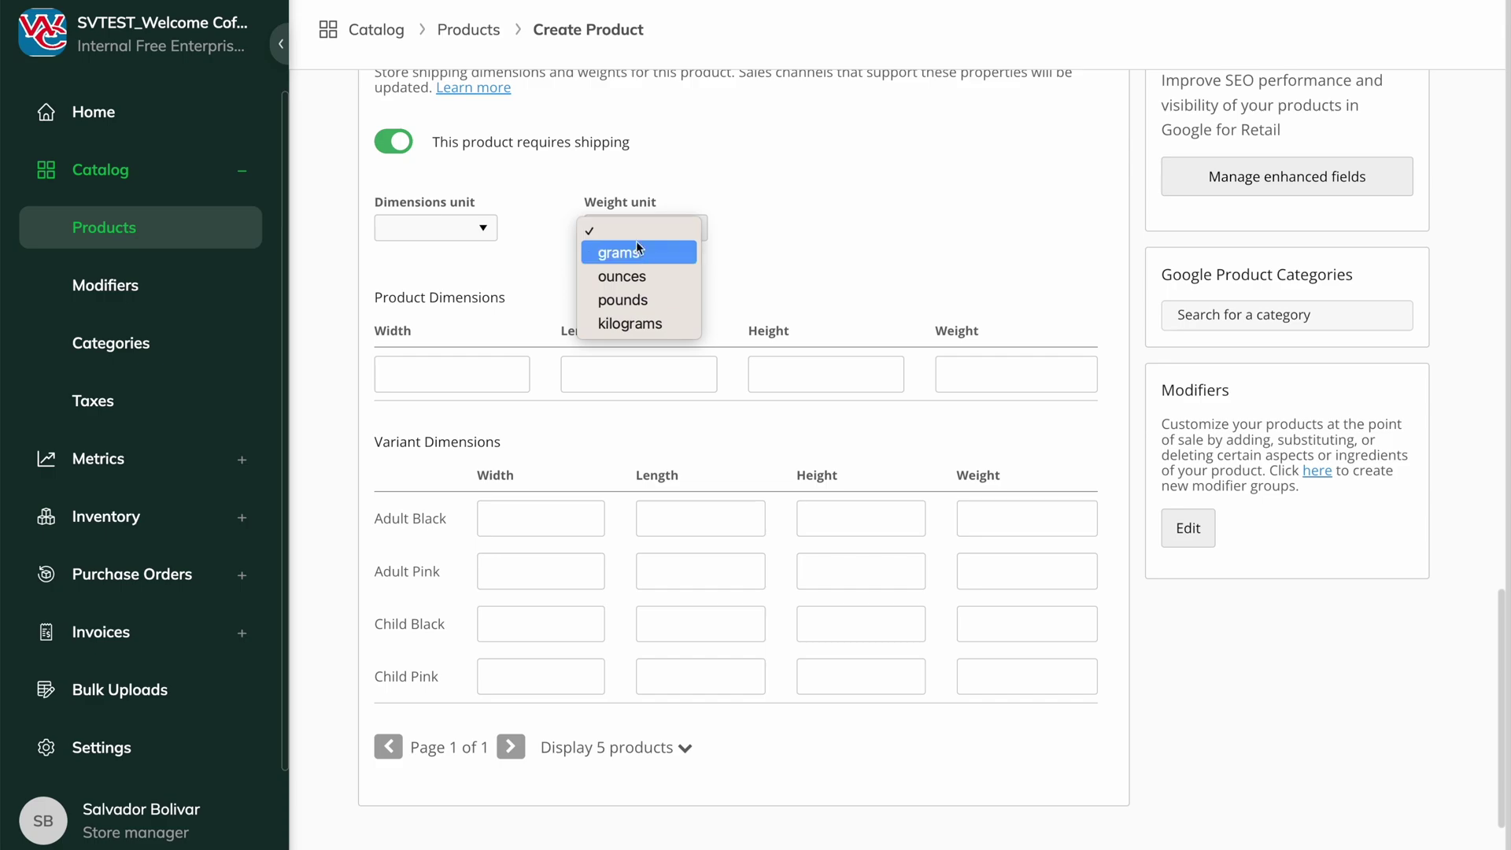
left_click(635, 288)
left_click(981, 381)
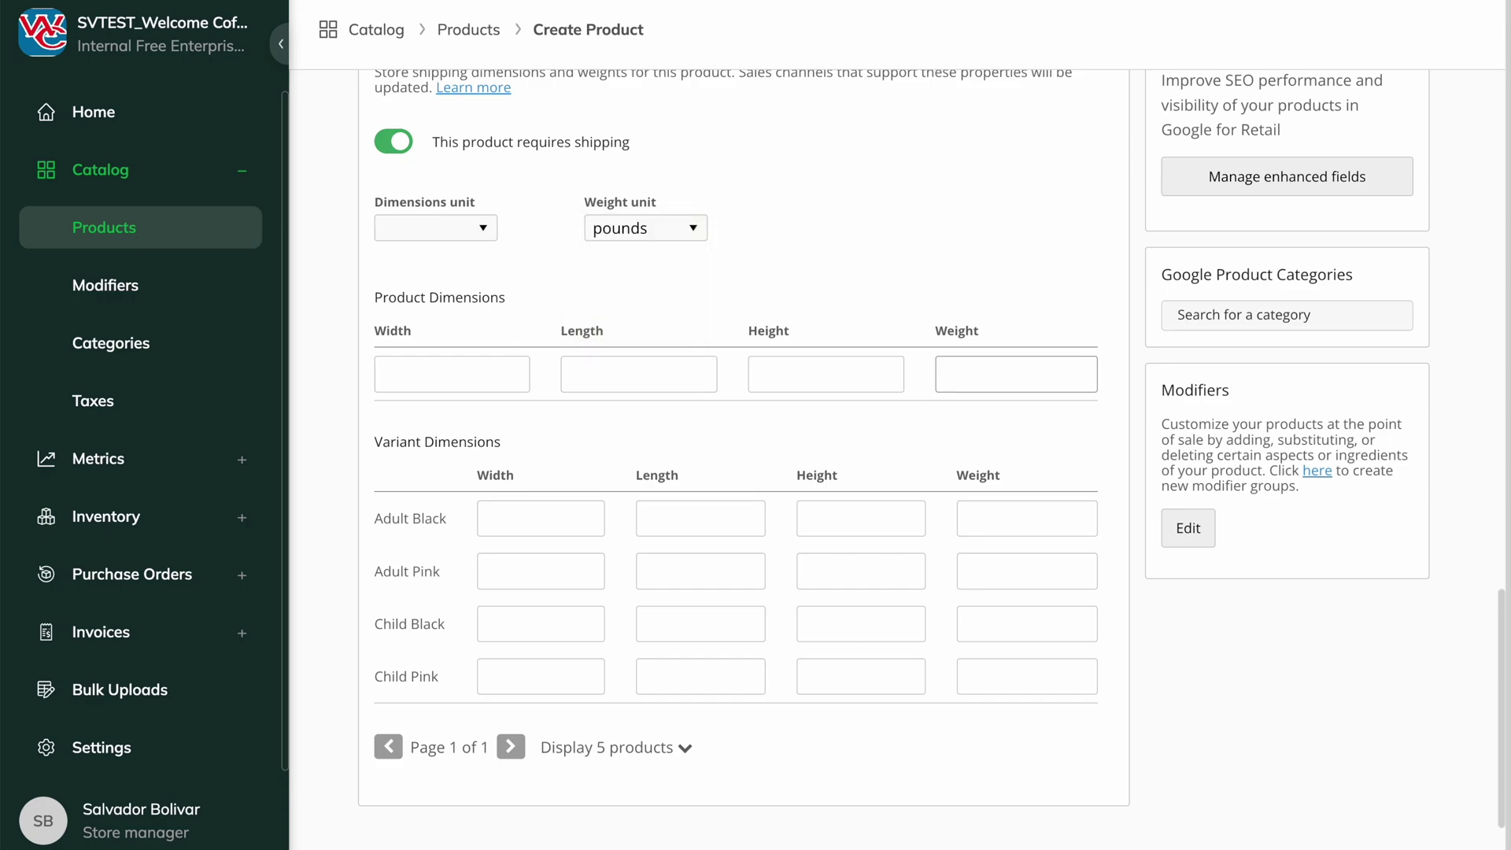
type("2")
scroll(1118, 424, "up", 15)
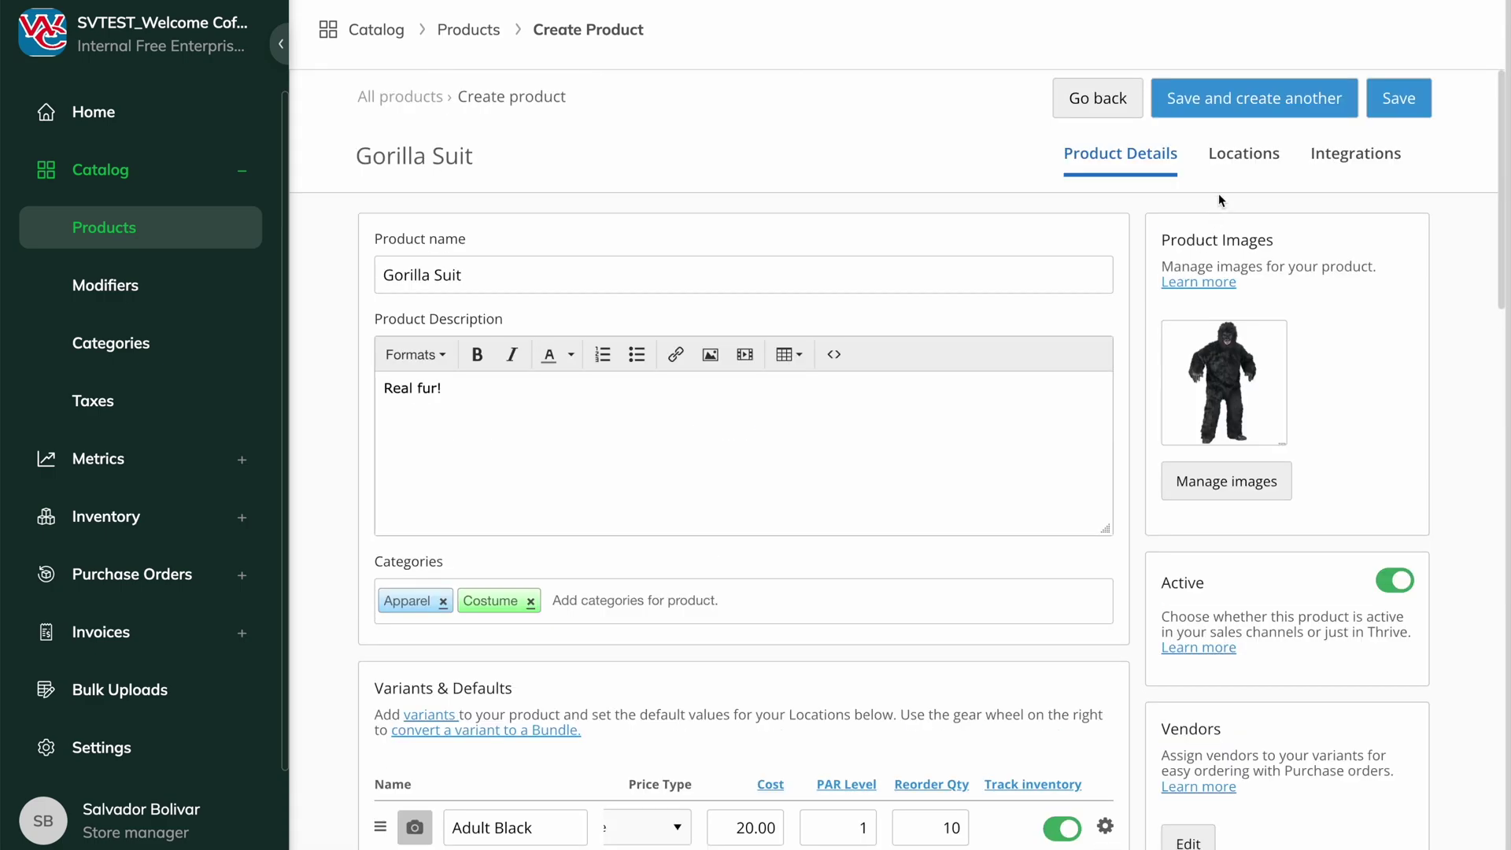
- Override Englewood's defaults and price Adult Black and Adult Pink at 38.00 there
left_click(1242, 160)
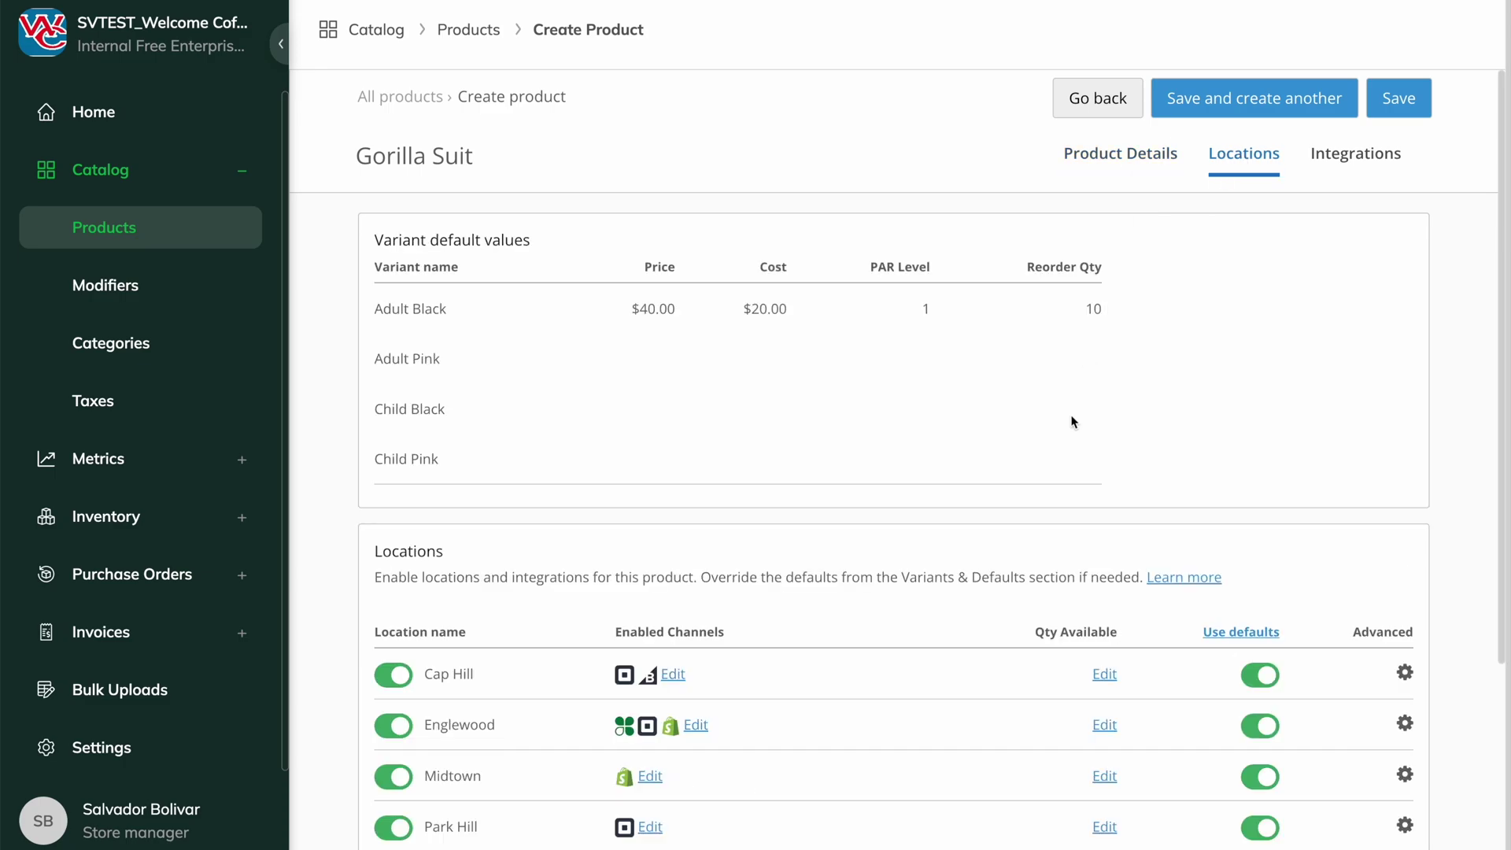
scroll(1075, 423, "down", 3)
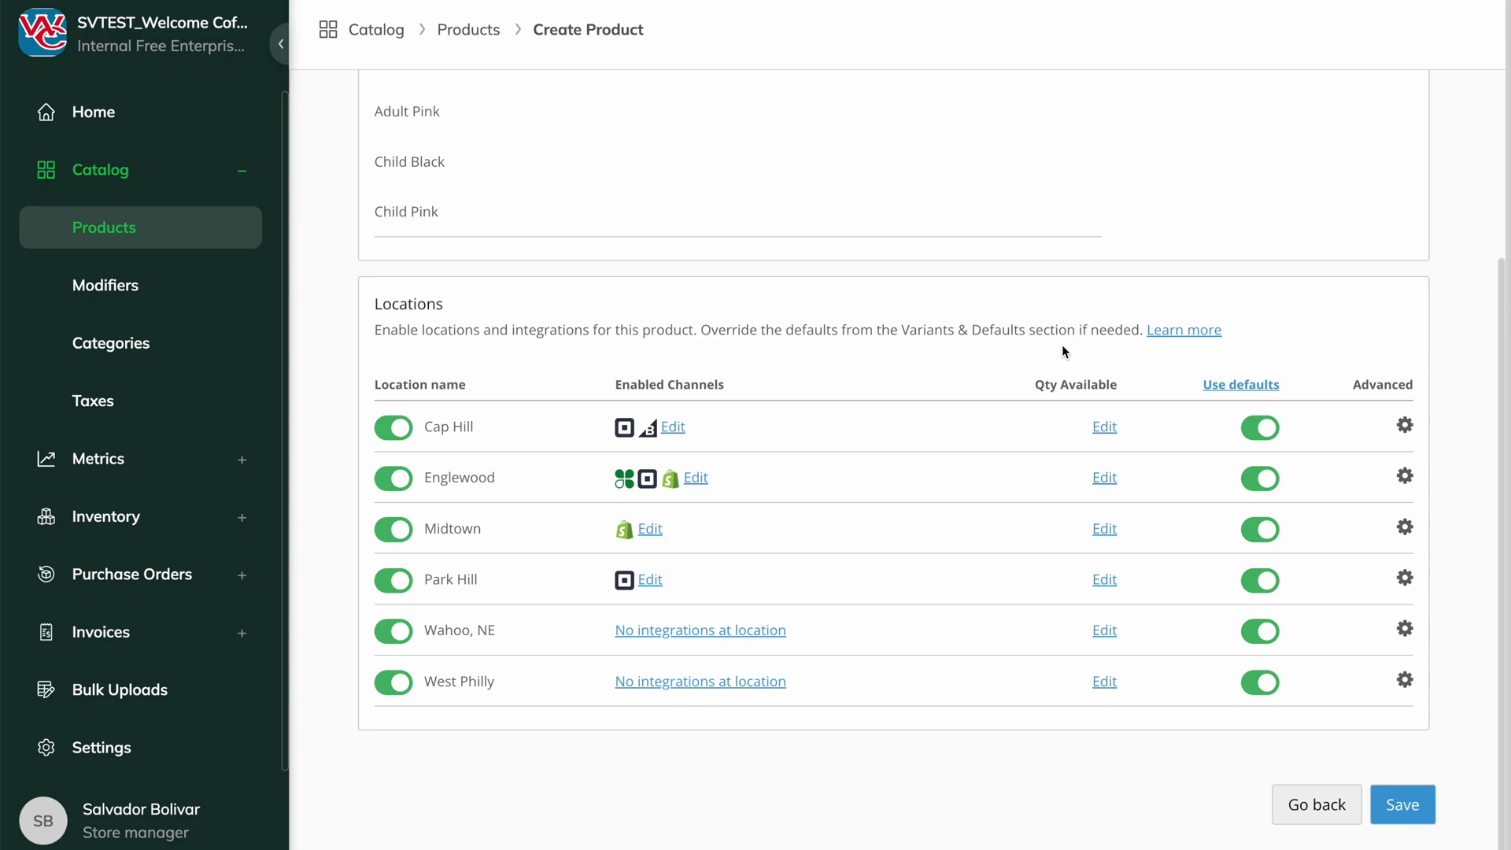
left_click(1250, 481)
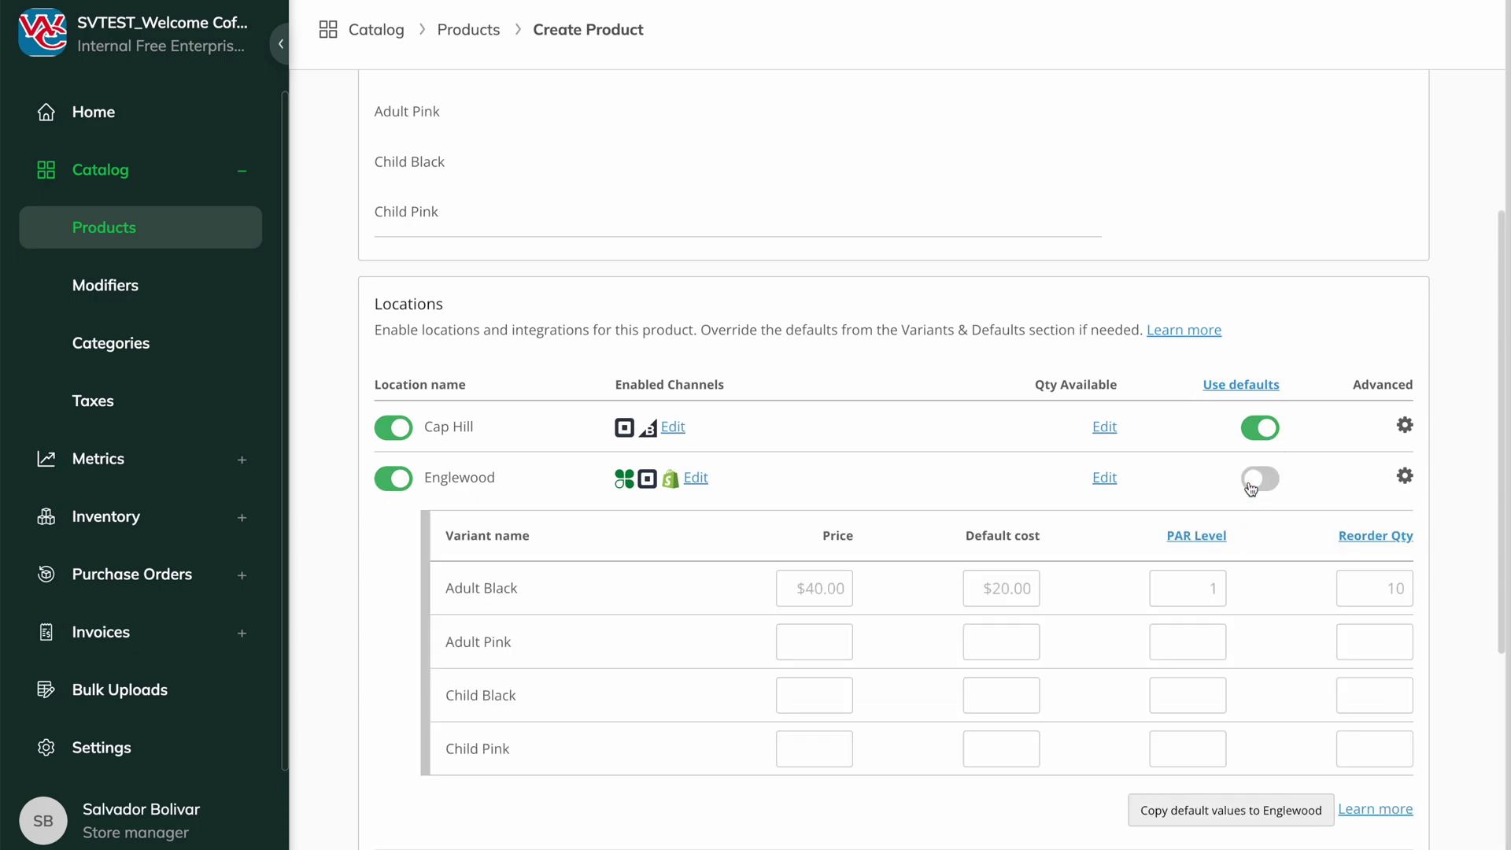
left_click(840, 587)
type("38")
left_click(837, 551)
left_click(826, 635)
type("38")
left_click(852, 544)
scroll(1024, 512, "up", 5)
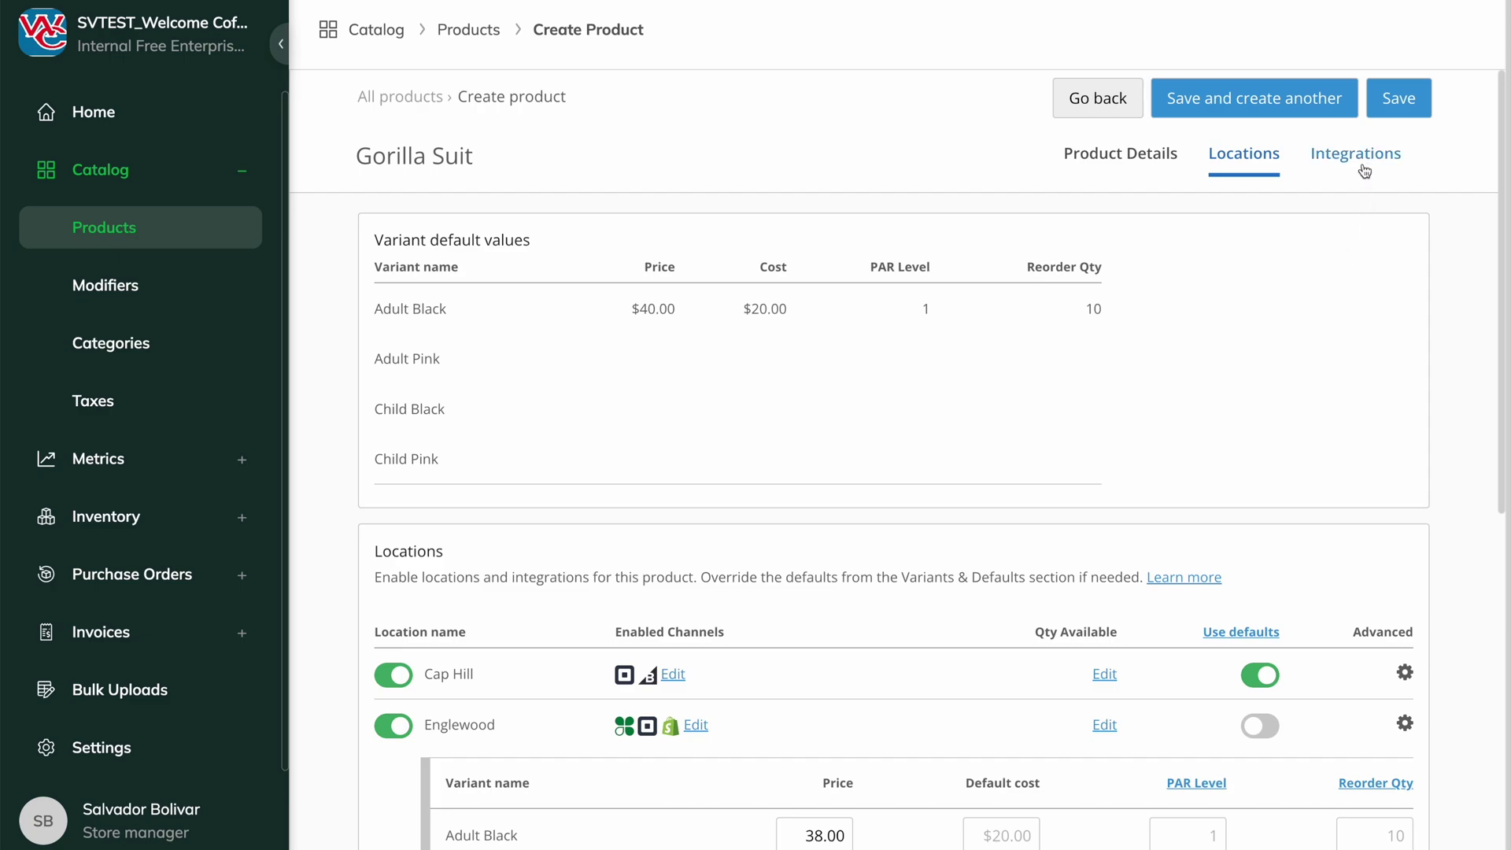
- Review the Square Park Hill and Shopify test-sv variant prices, then save Gorilla Suit
left_click(1367, 159)
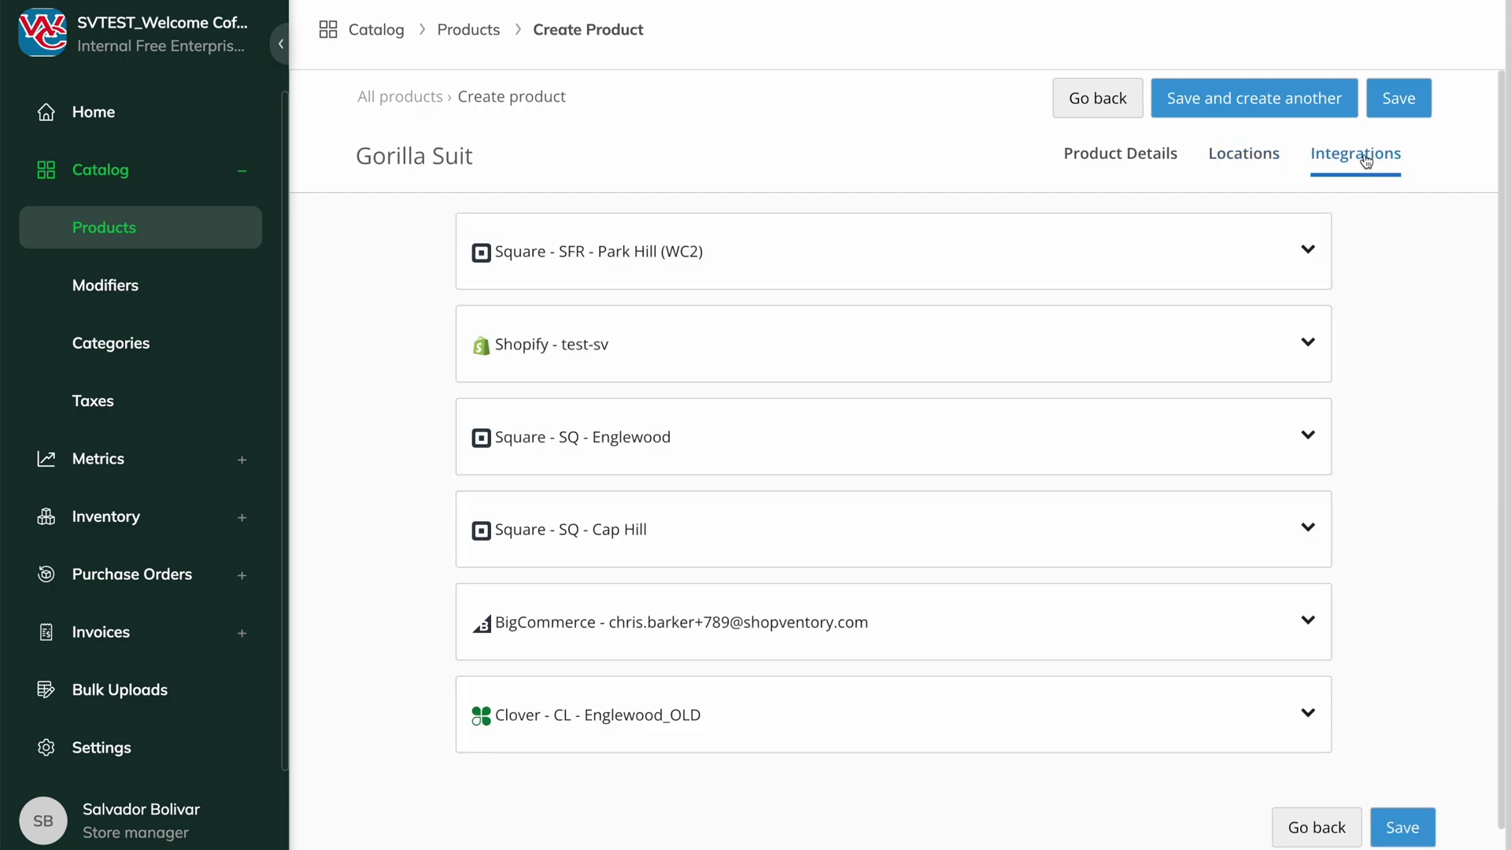
left_click(1134, 260)
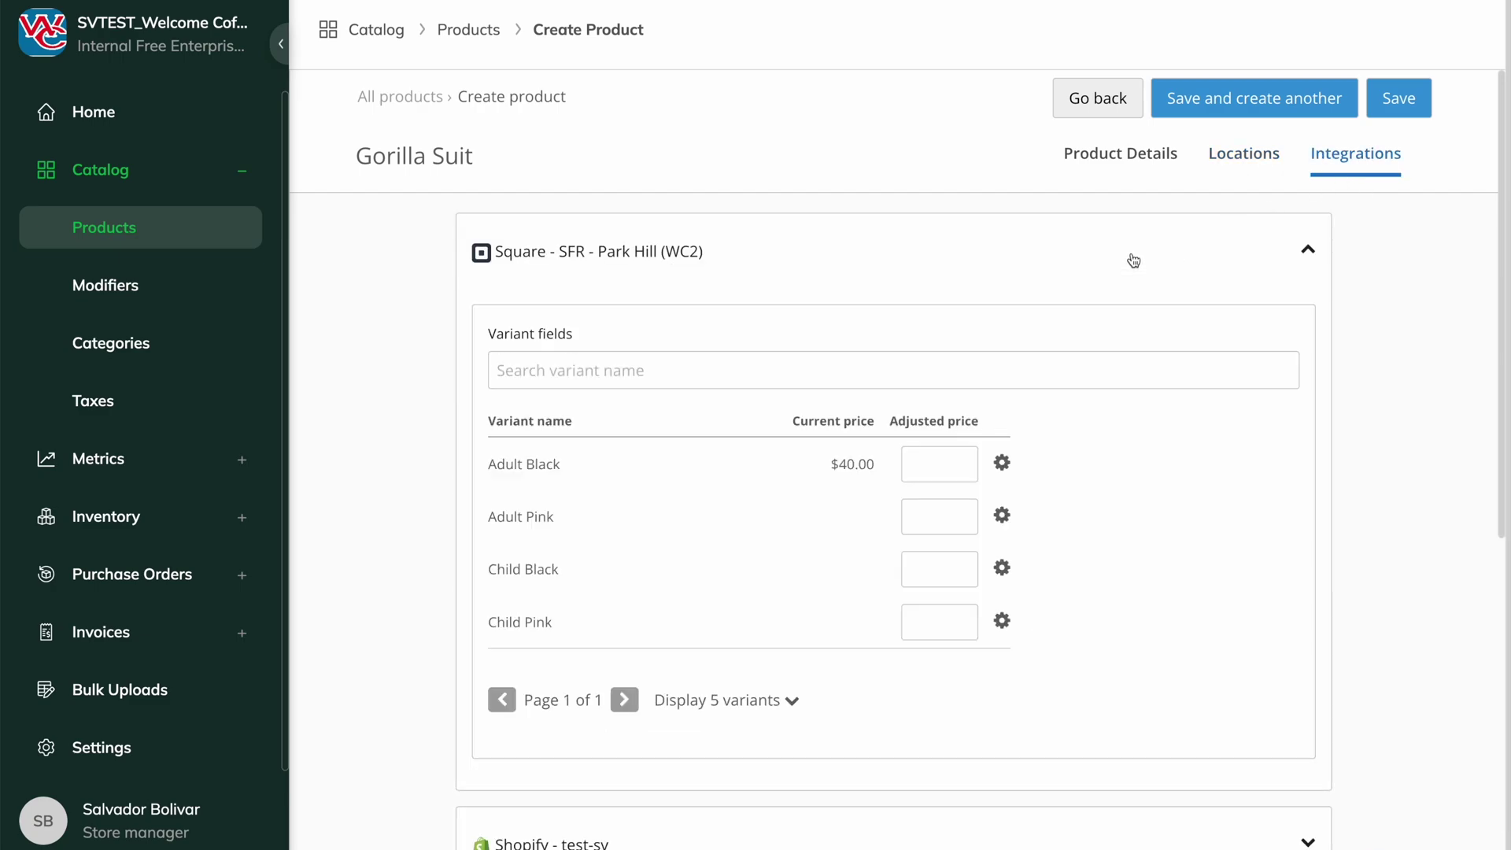
left_click(930, 465)
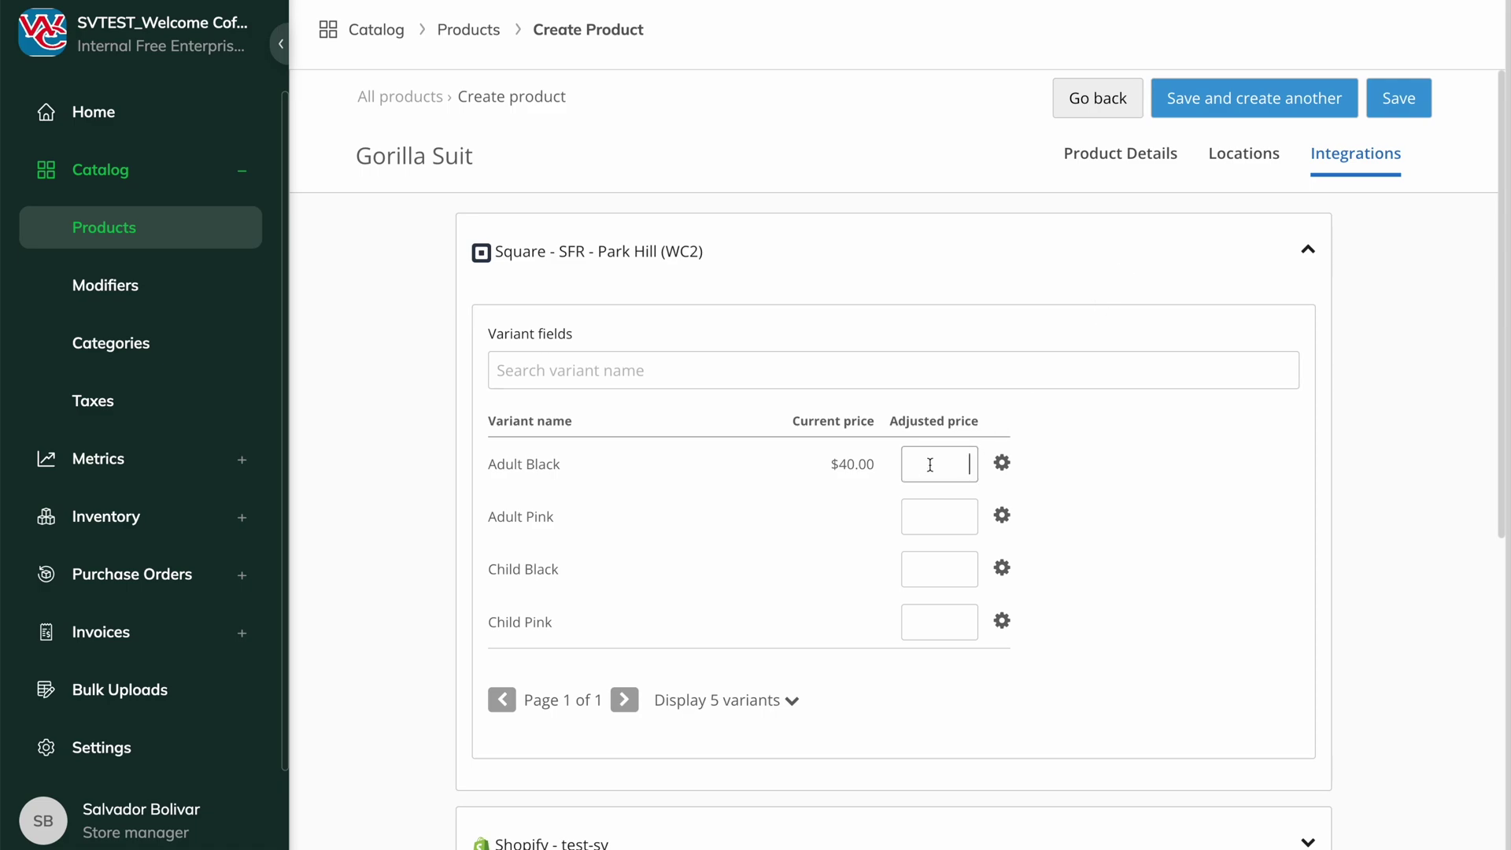
left_click(1211, 242)
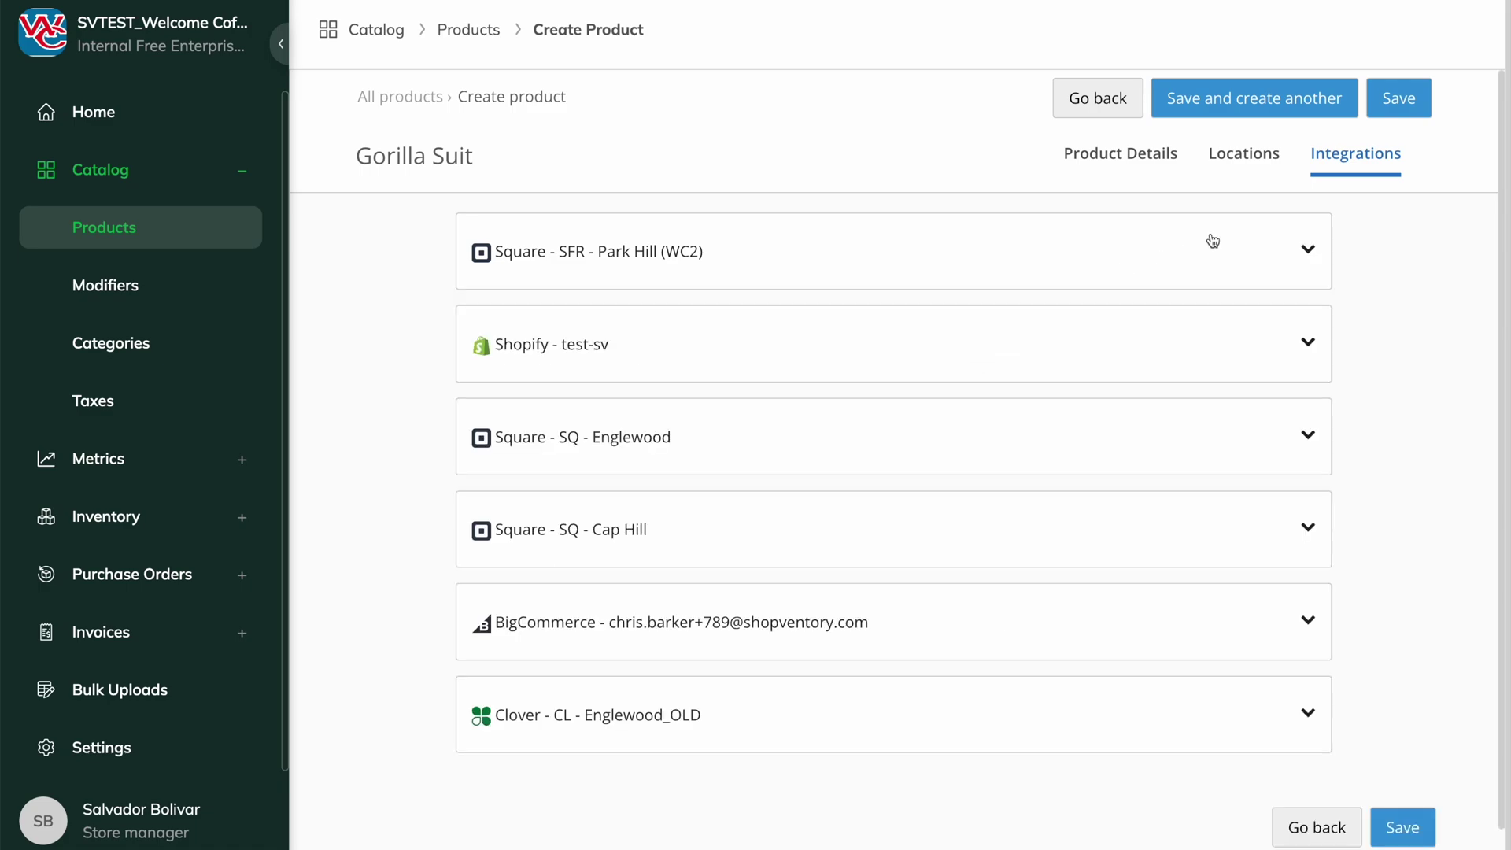
left_click(1027, 359)
scroll(1027, 358, "down", 4)
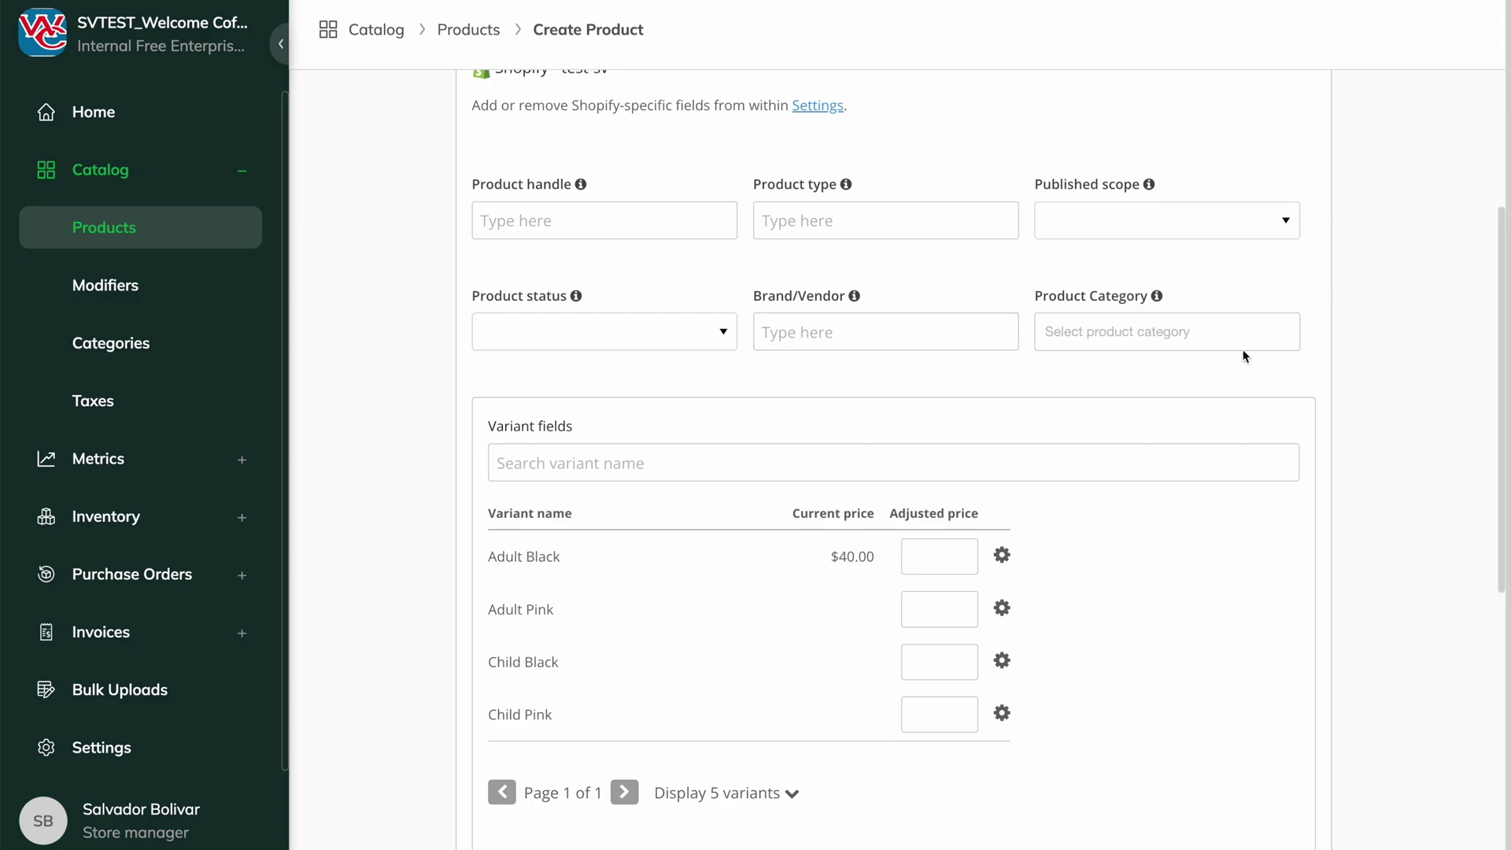
scroll(1232, 373, "down", 3)
scroll(1232, 374, "up", 3)
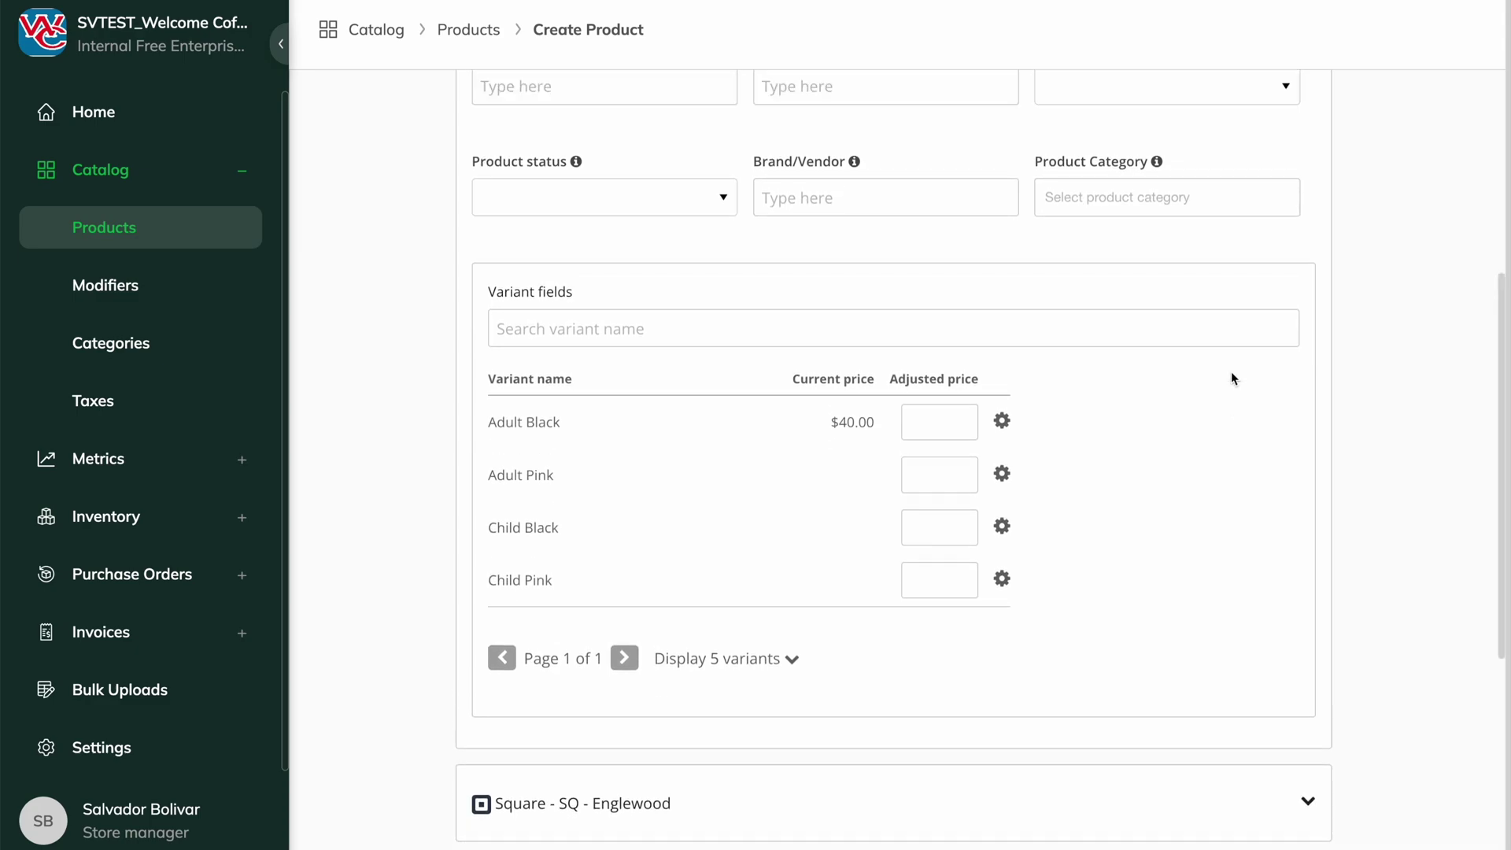
scroll(1233, 378, "up", 5)
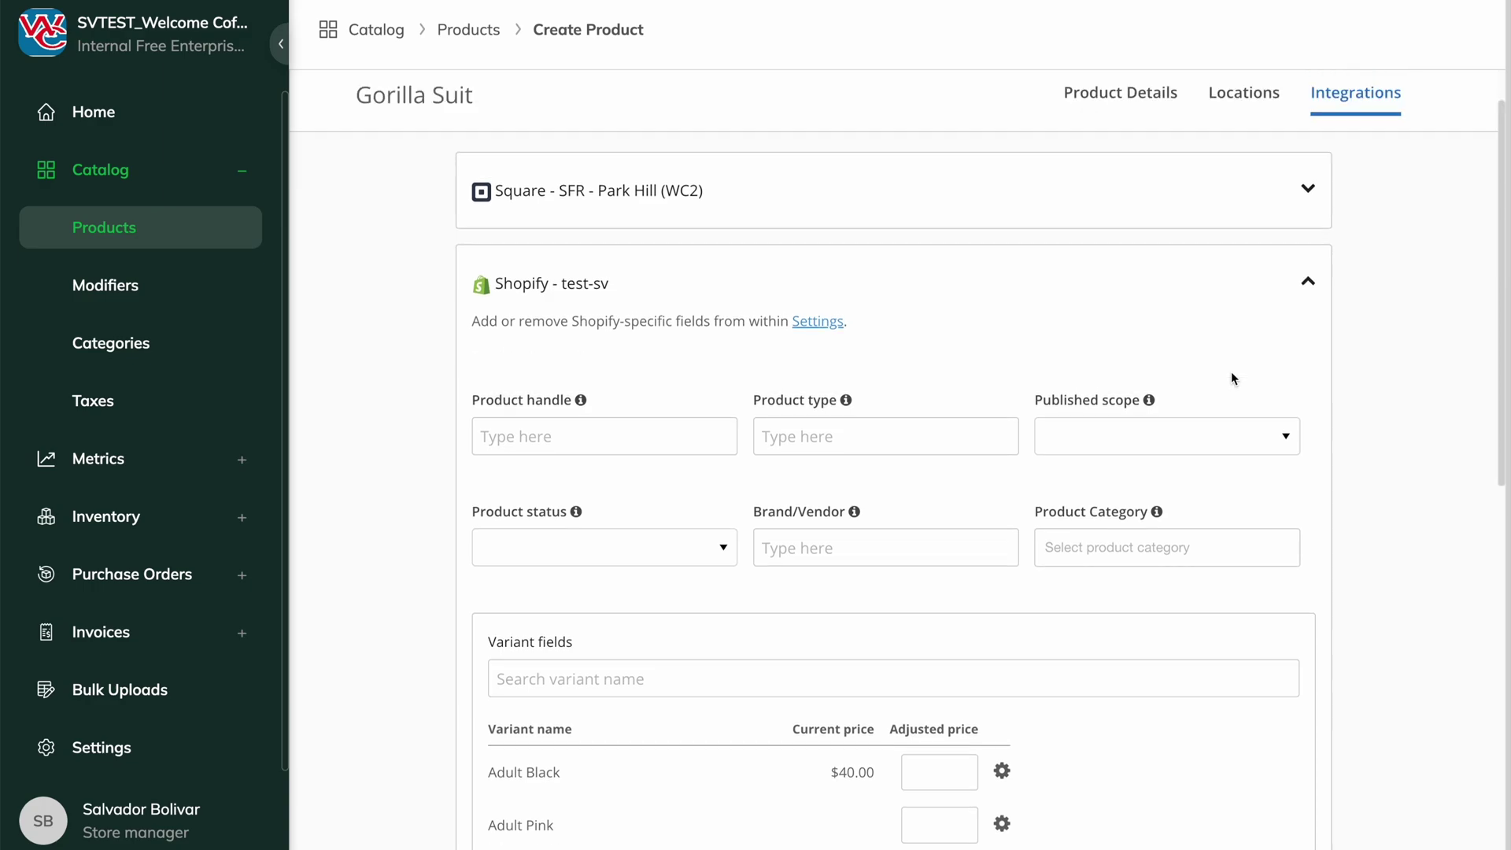
left_click(1279, 344)
left_click(1389, 114)
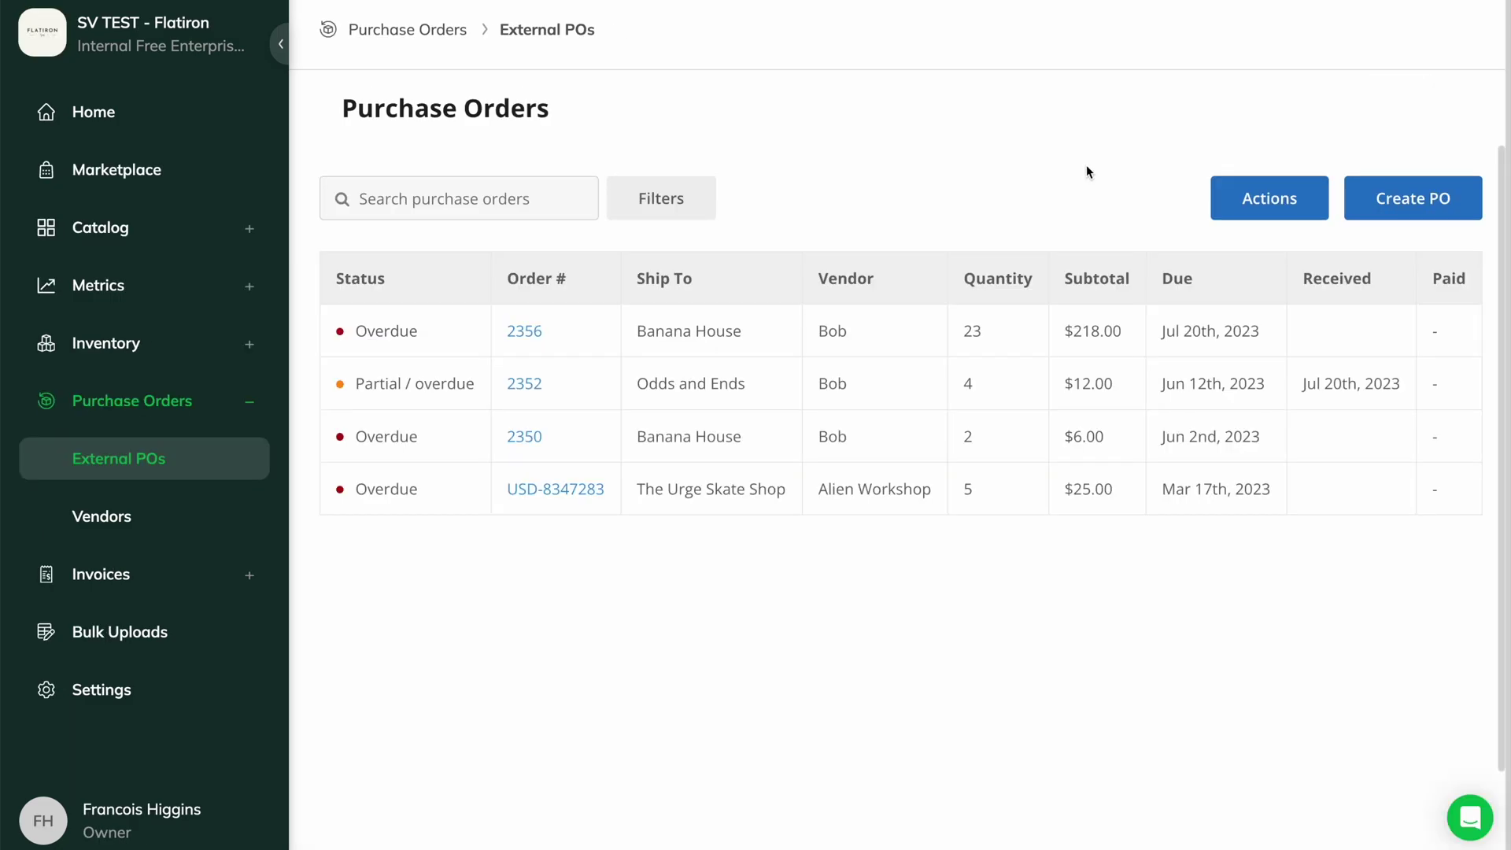
- Start a purchase order for the chosen vendor, billed and shipped to Odds and Ends
left_click(1398, 192)
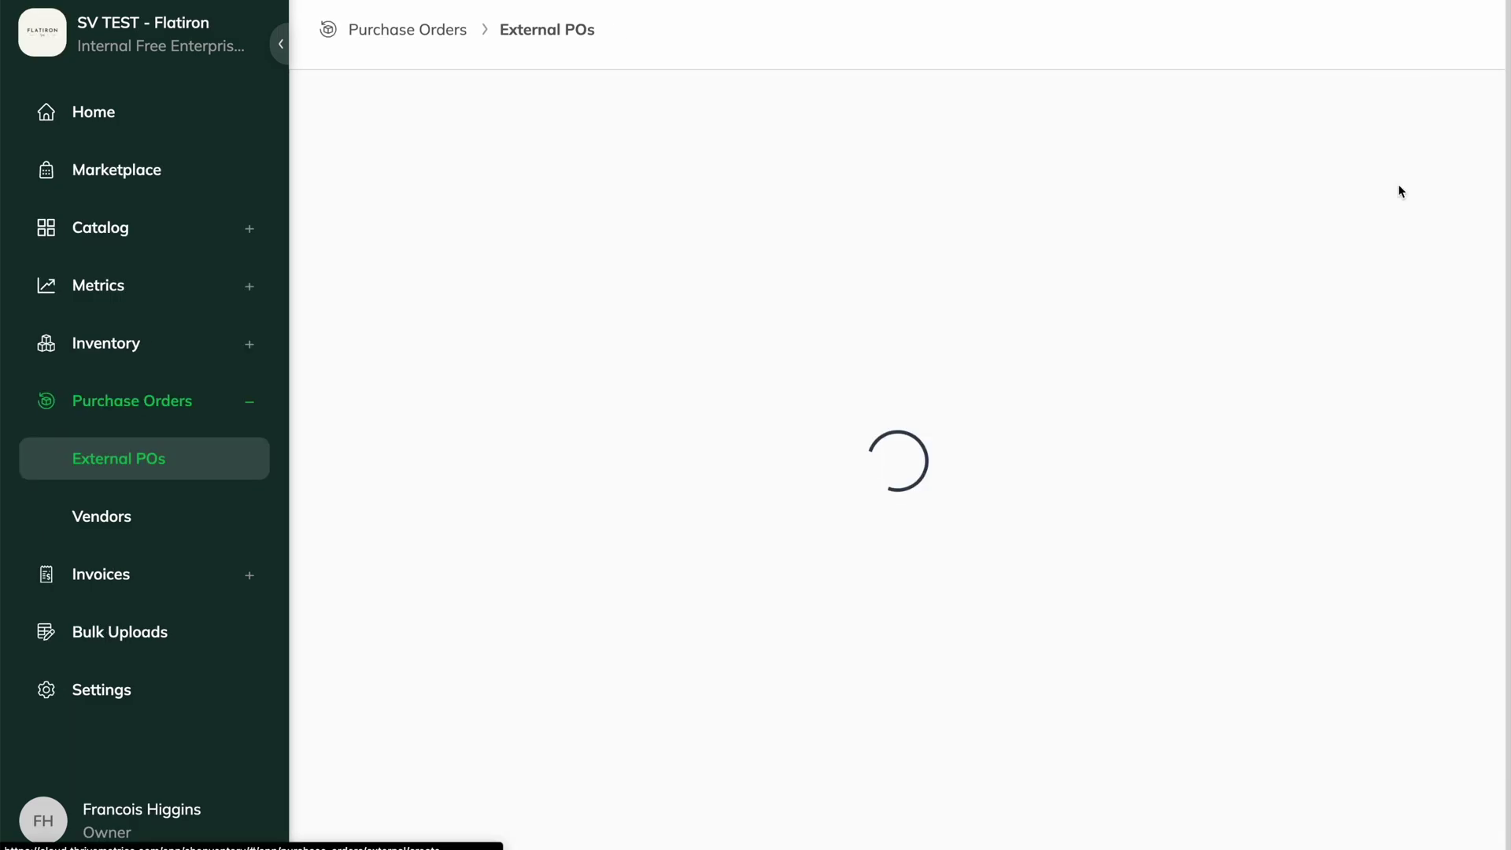
left_click(523, 492)
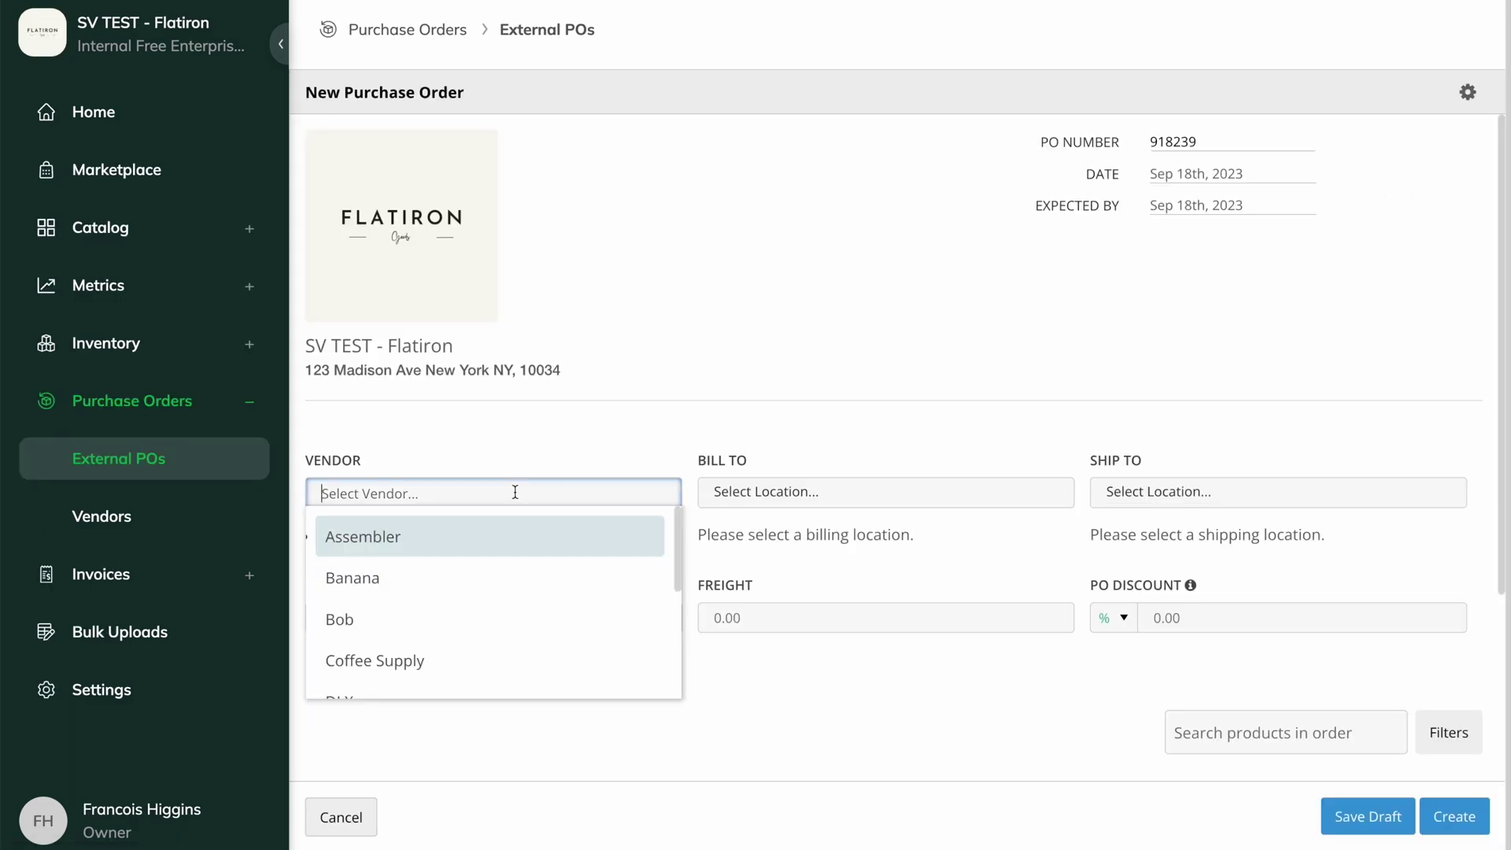
left_click(461, 622)
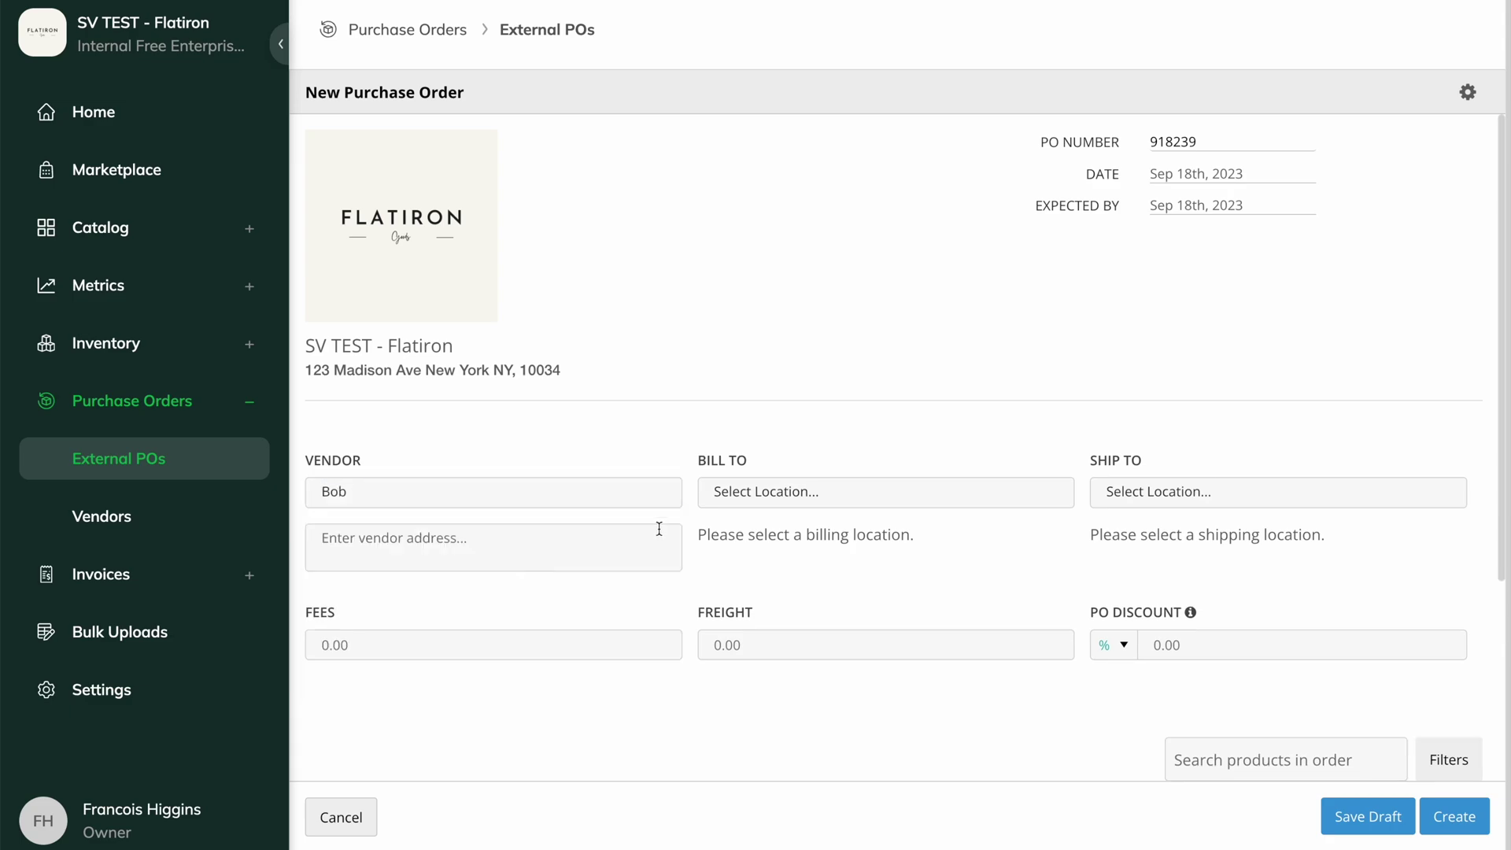
left_click(816, 502)
left_click(822, 577)
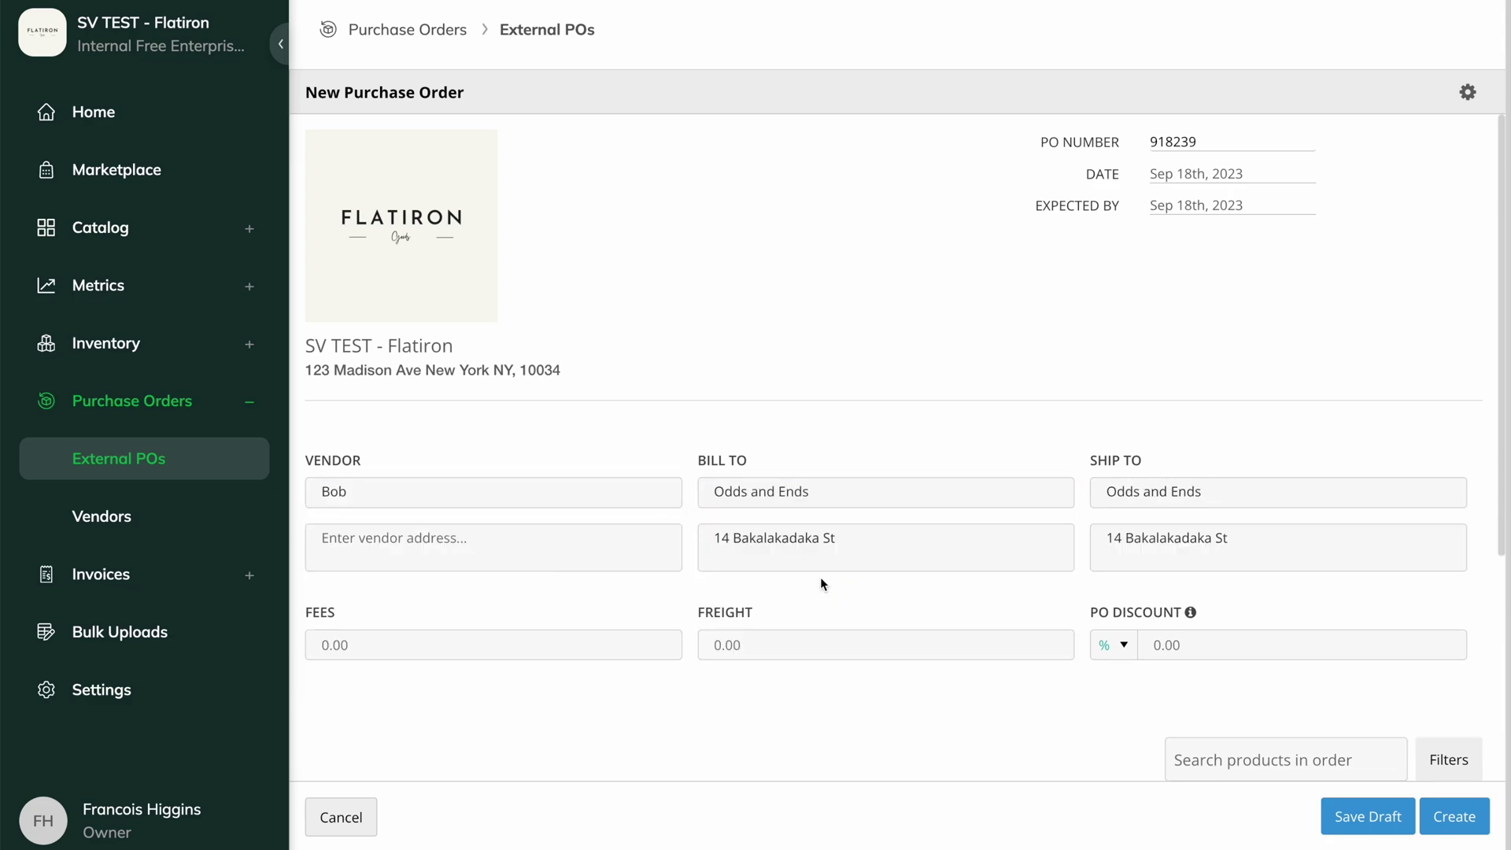
scroll(821, 583, "down", 5)
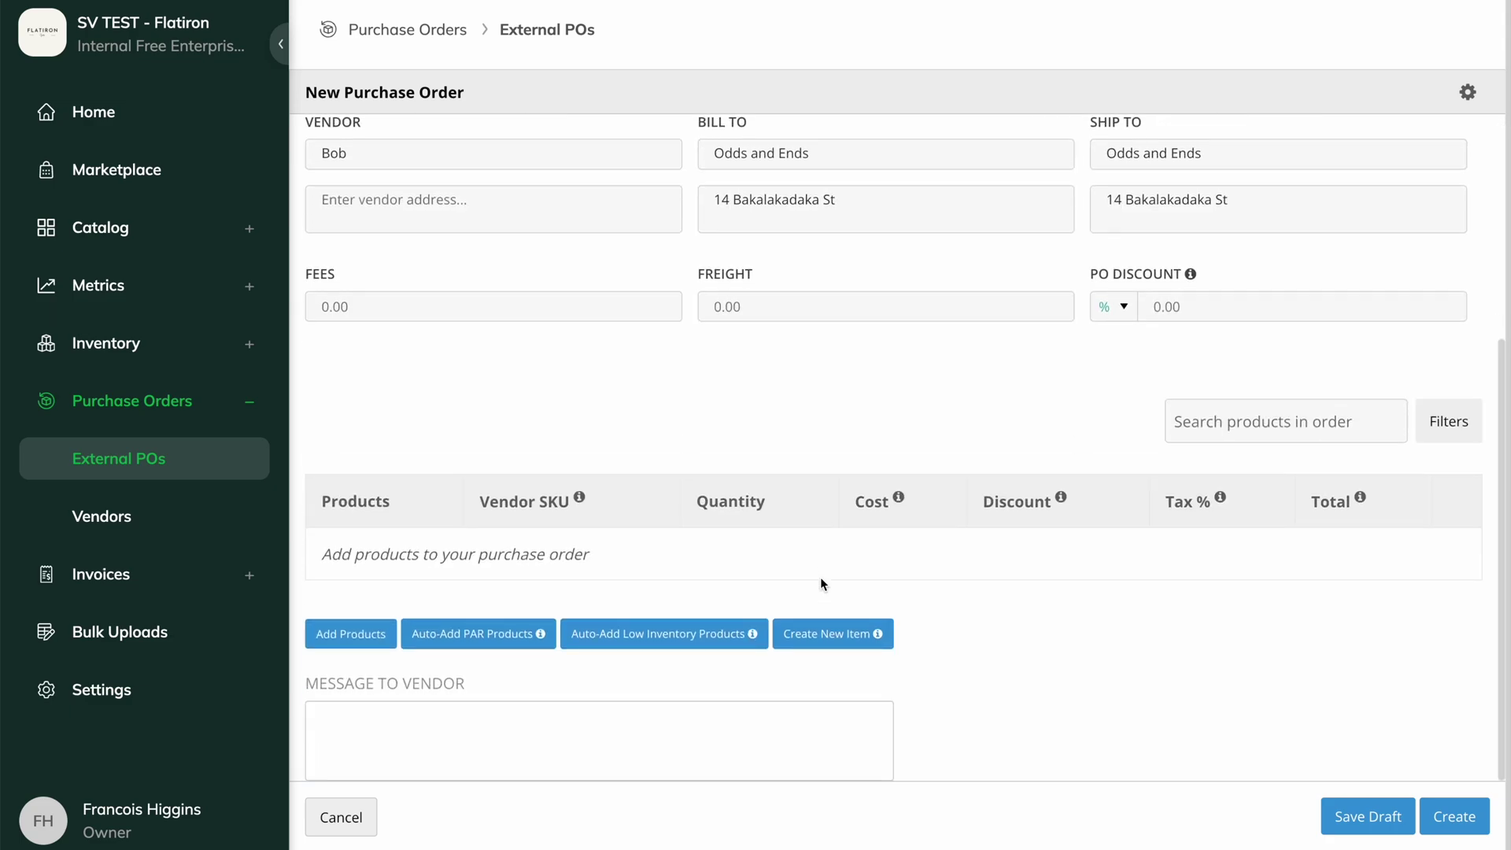
left_click(825, 643)
- Create Silly String priced 14.99 with cost 8.00 and add quantity 5 to the order
type("Si")
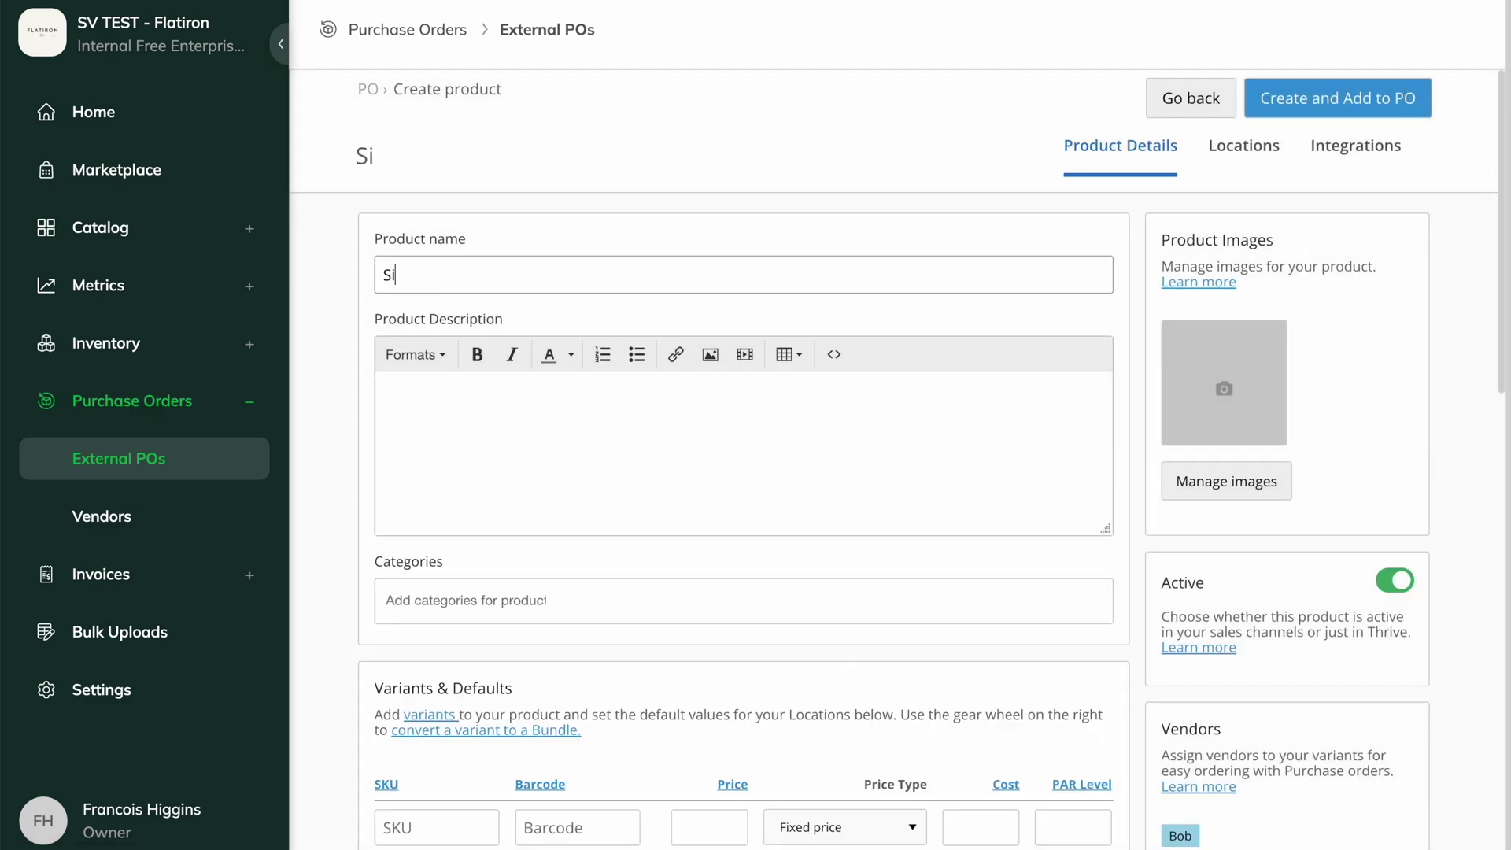
type("lly String")
scroll(877, 734, "down", 3)
left_click(709, 640)
type("14.99")
left_click(980, 640)
type("8.00")
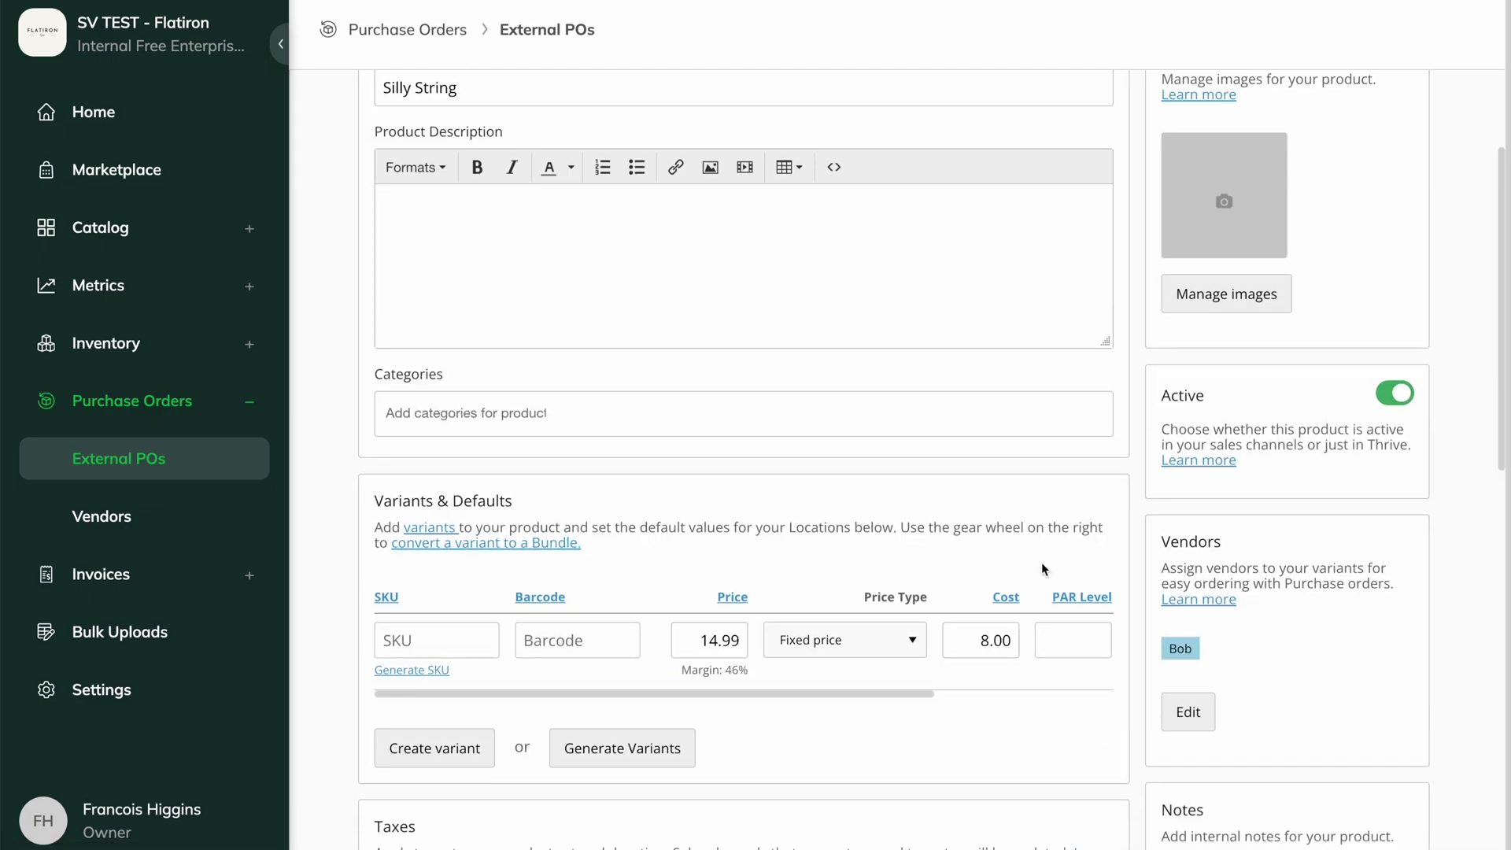
scroll(1044, 568, "up", 3)
left_click(1364, 98)
type("5")
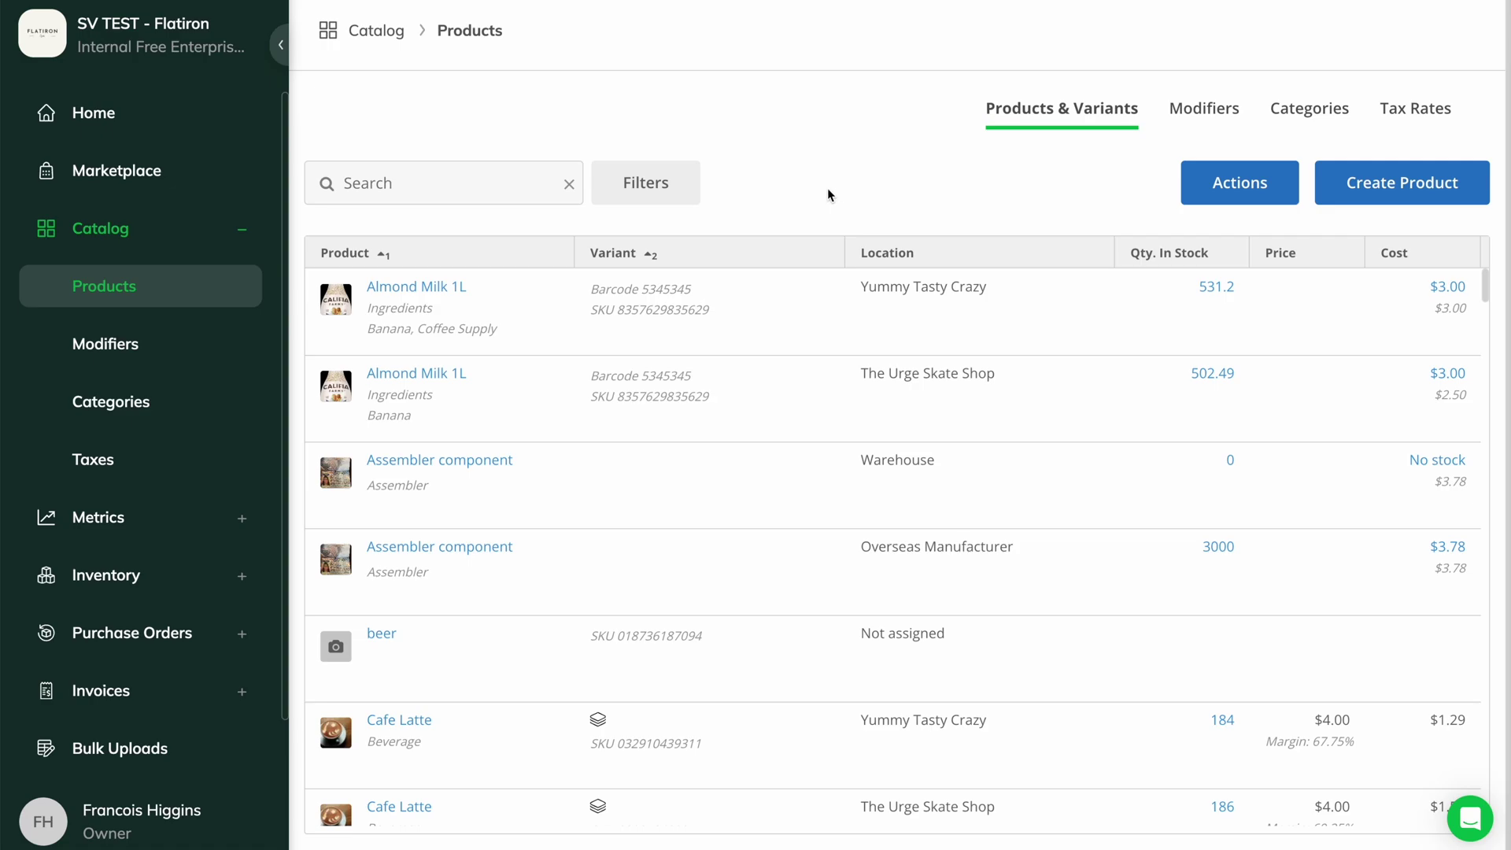
- Generate the Create Products and Variants bulk spreadsheet for every location except Overseas Manufacturer
left_click(1234, 193)
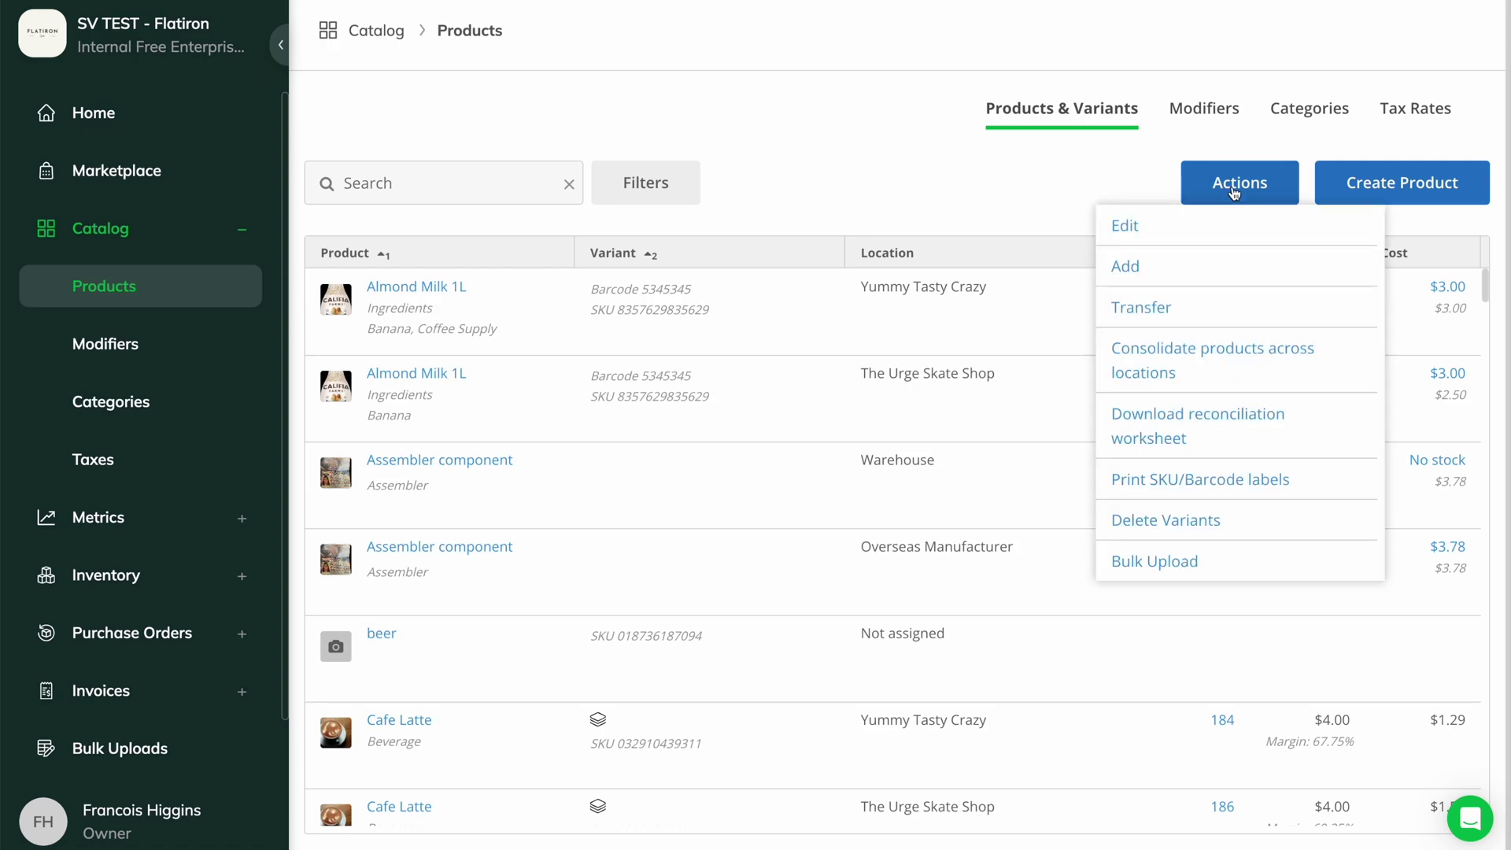
left_click(1191, 561)
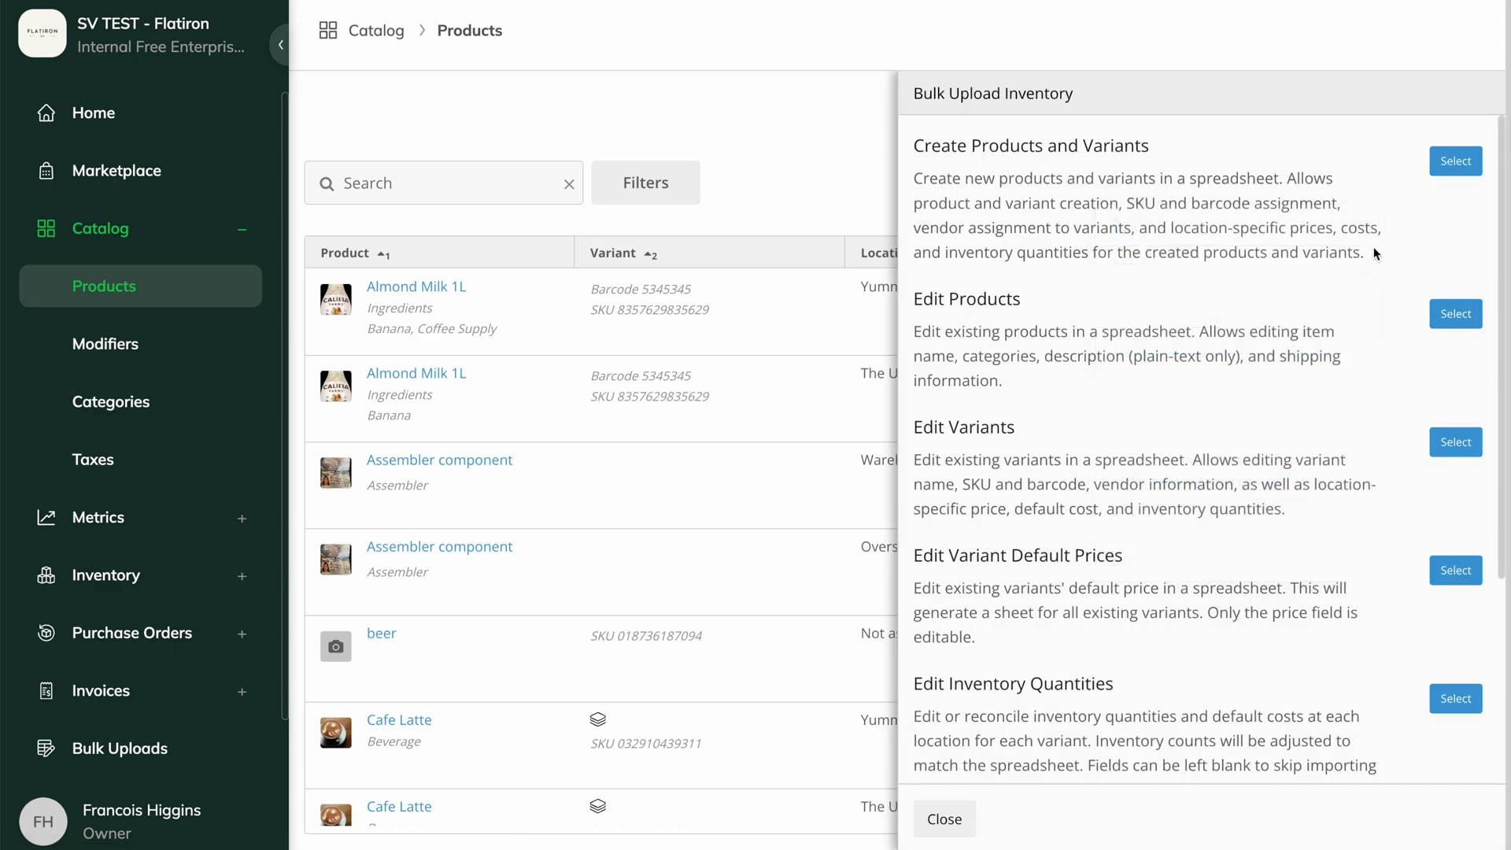
left_click(1455, 162)
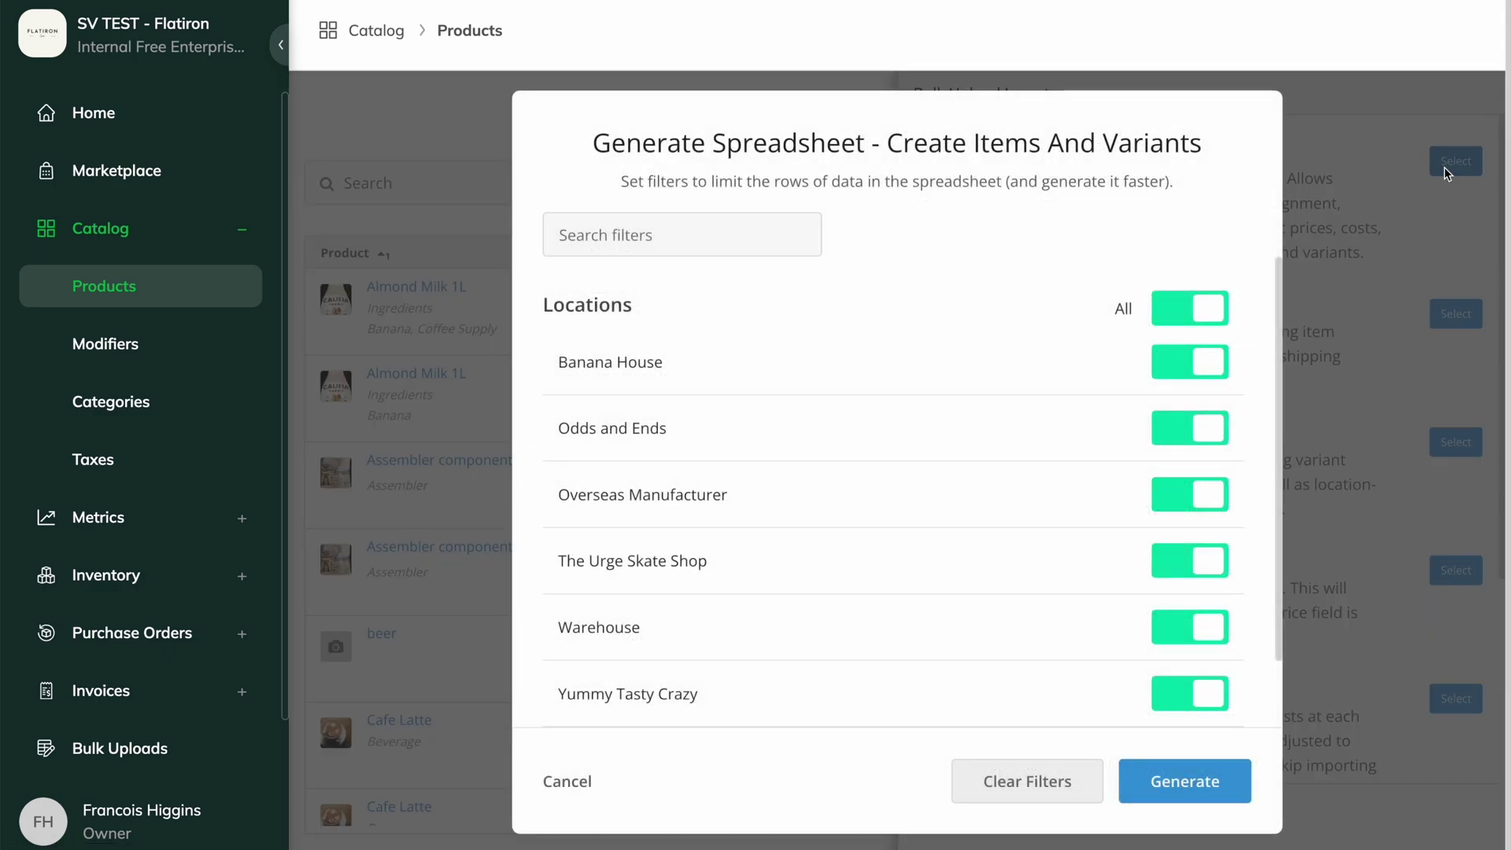
scroll(1162, 403, "down", 2)
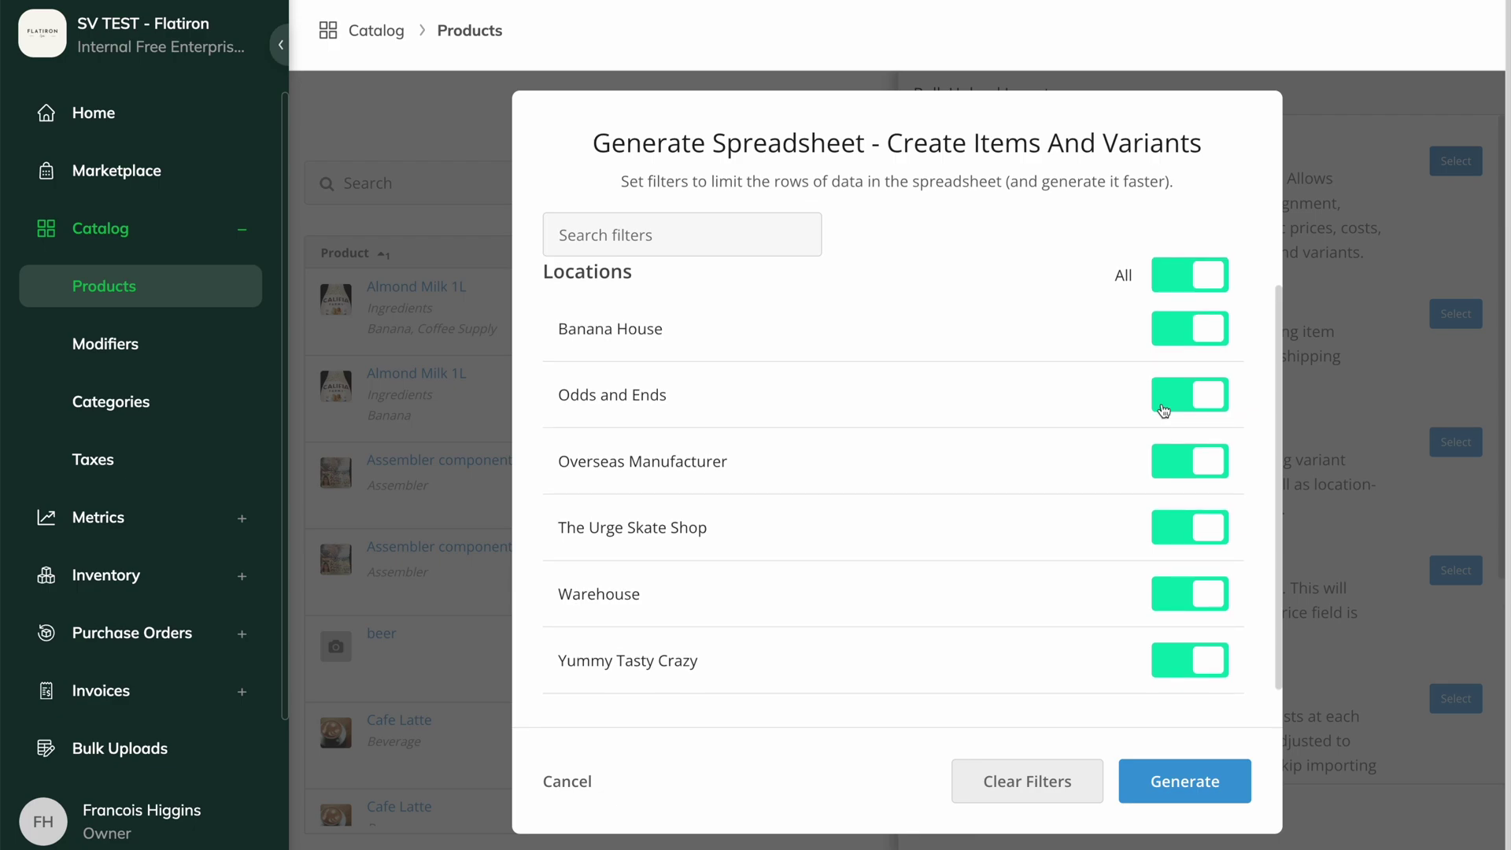
left_click(1215, 464)
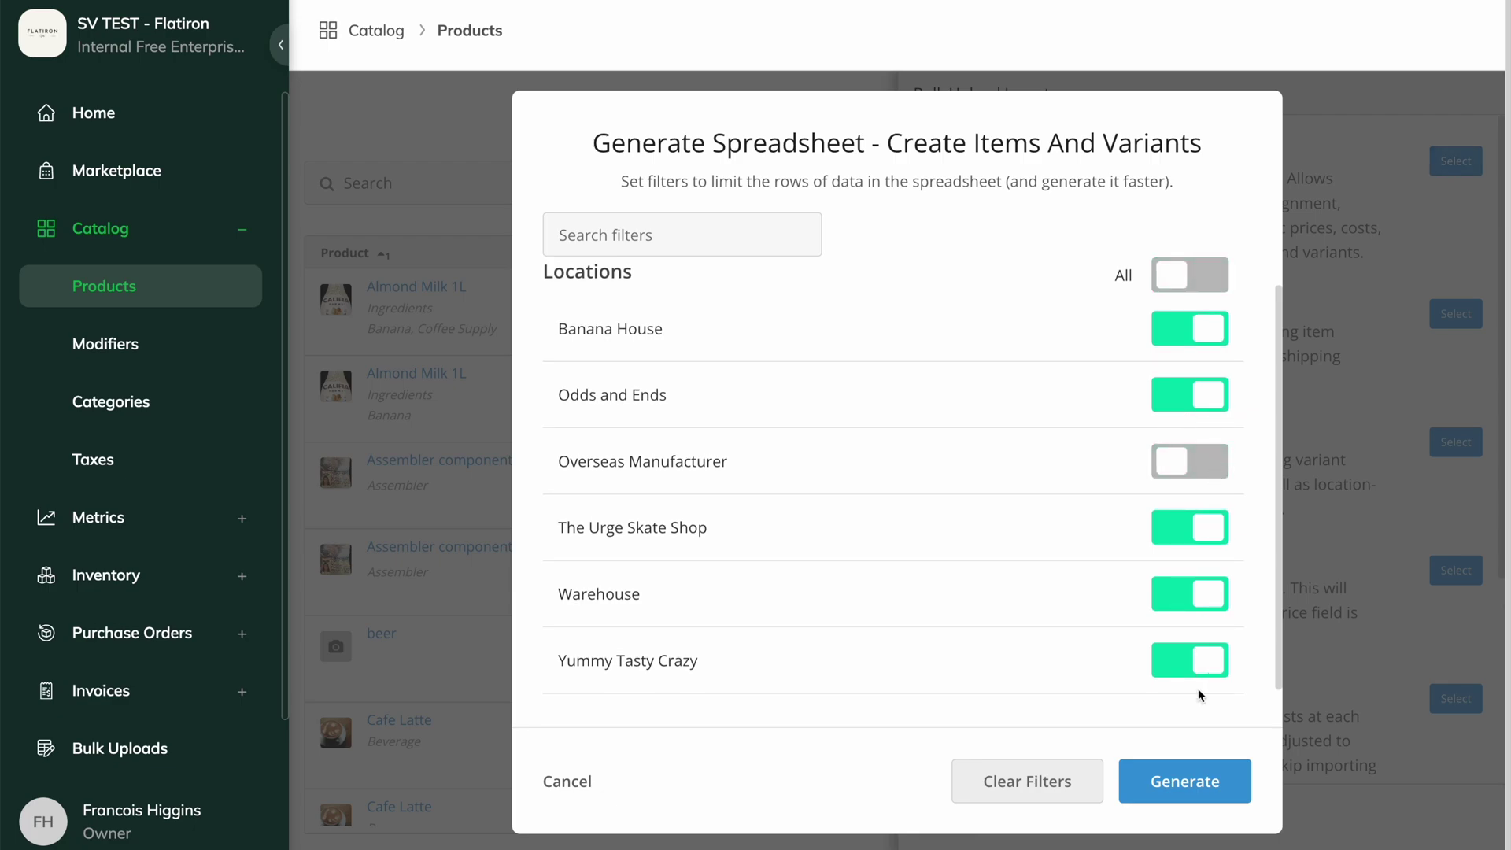
left_click(1185, 781)
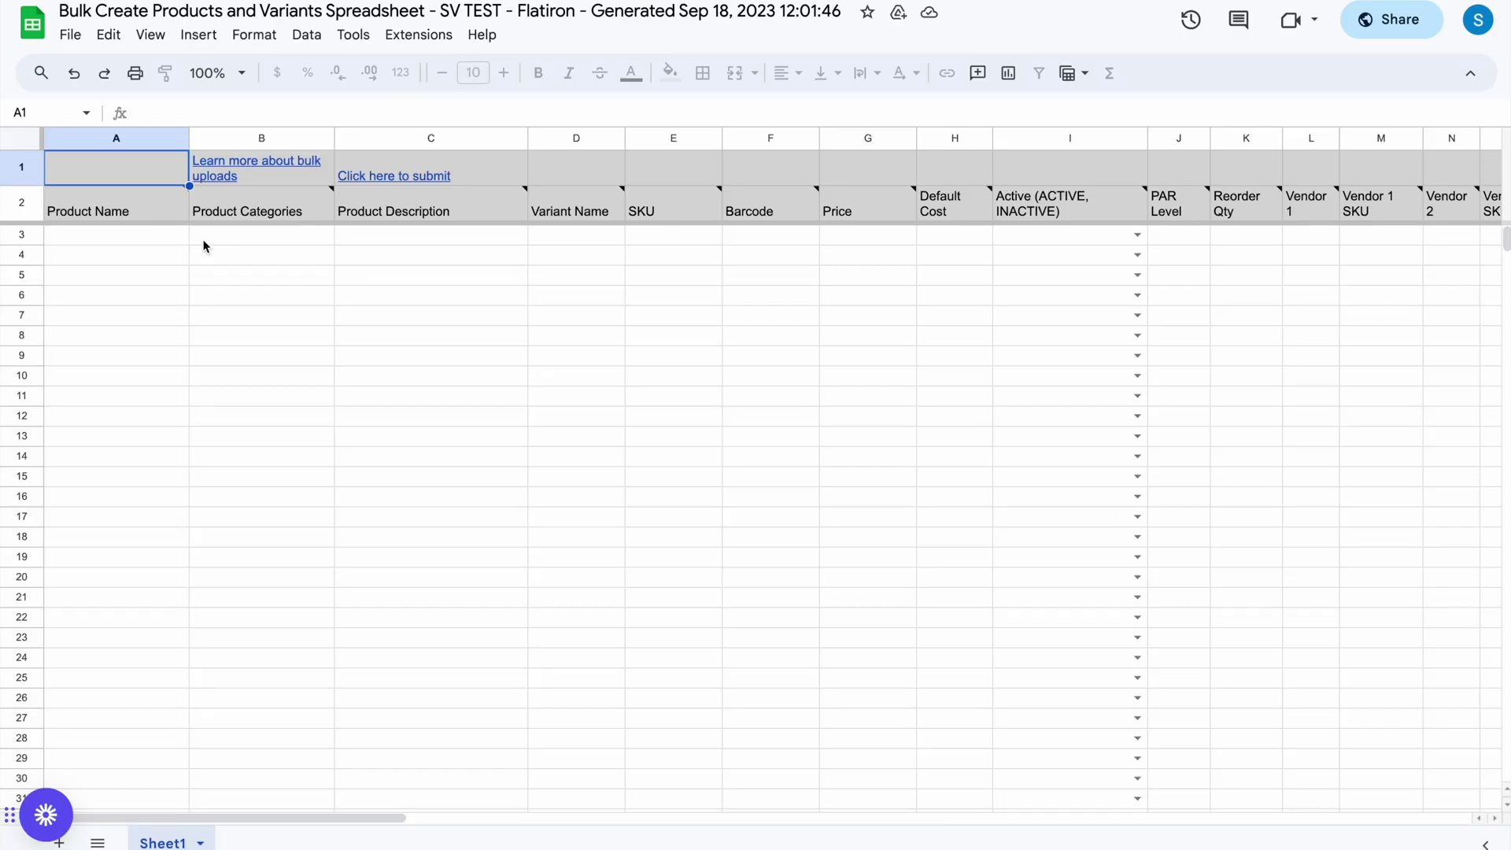
left_click(116, 234)
- Enter Down Blanket in A3 and A4, with variants White and Grey in D3 and D4
type("Down")
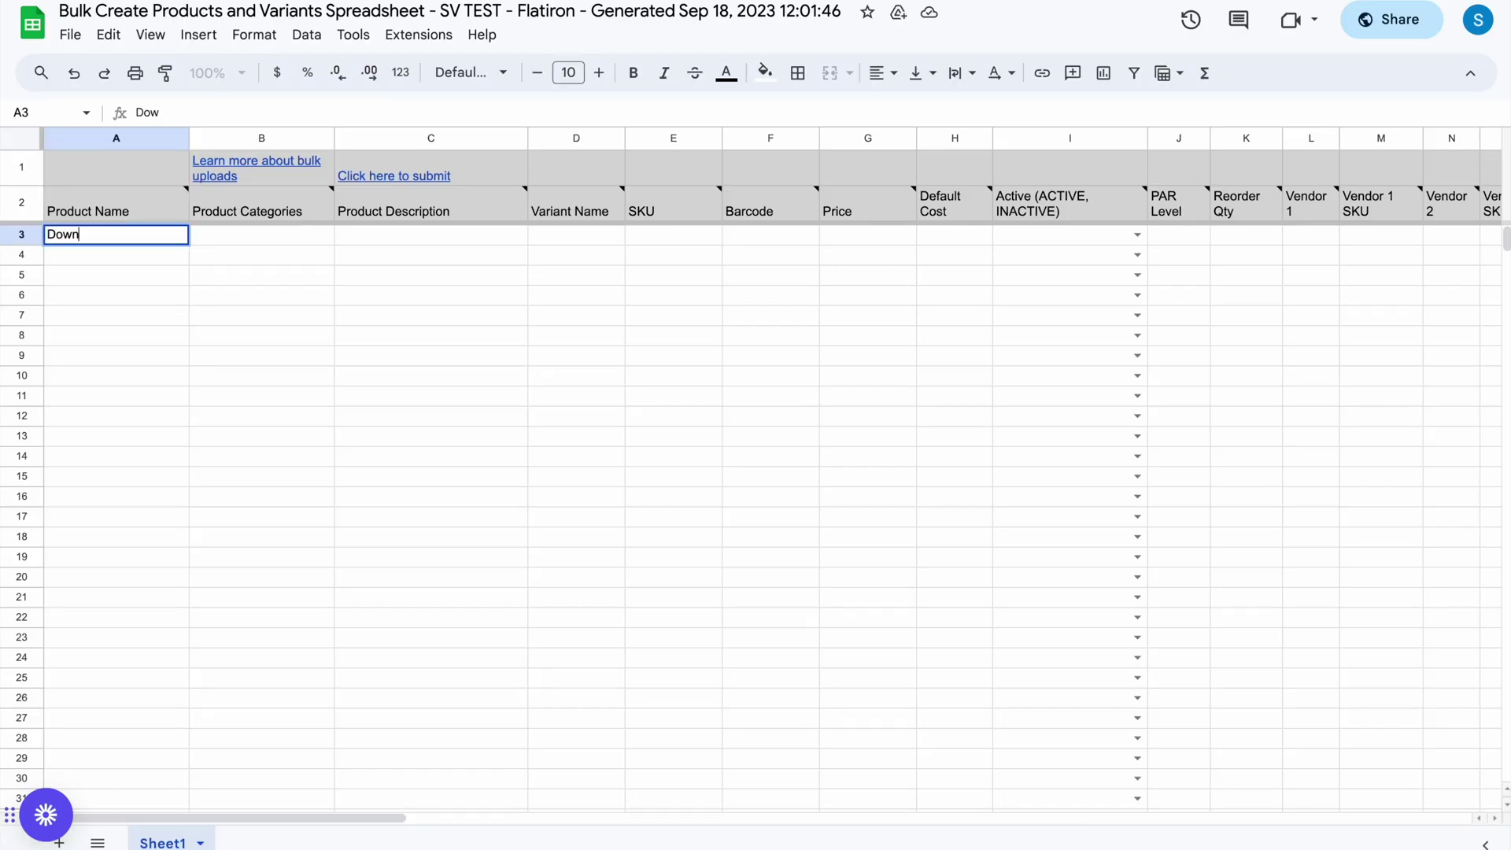
type(" Blanket")
key("Return")
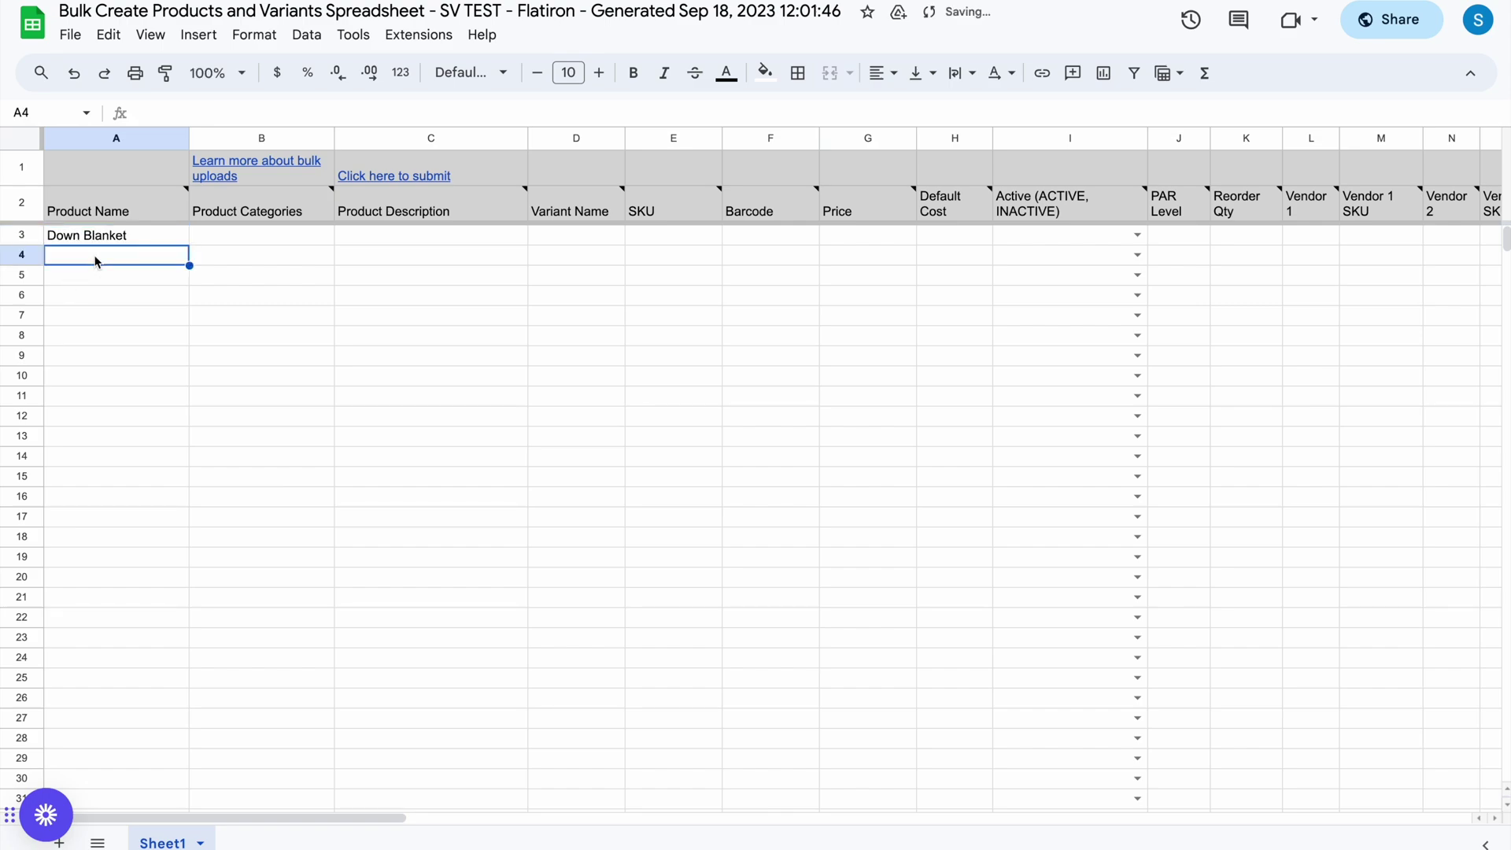
type("Do")
key("Return")
left_click(567, 238)
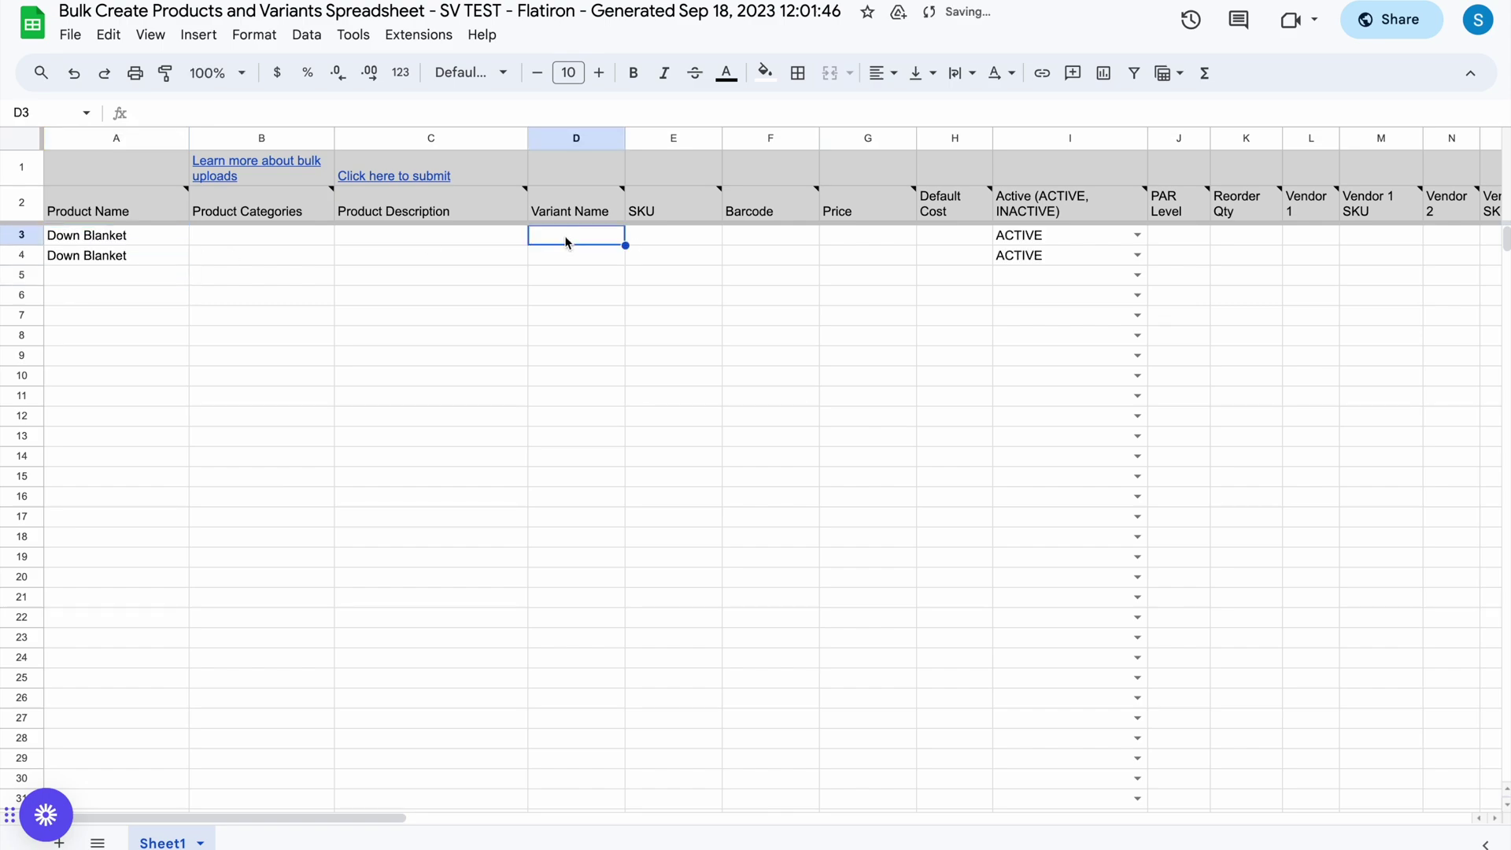
type("White")
key("Return")
type("Gr")
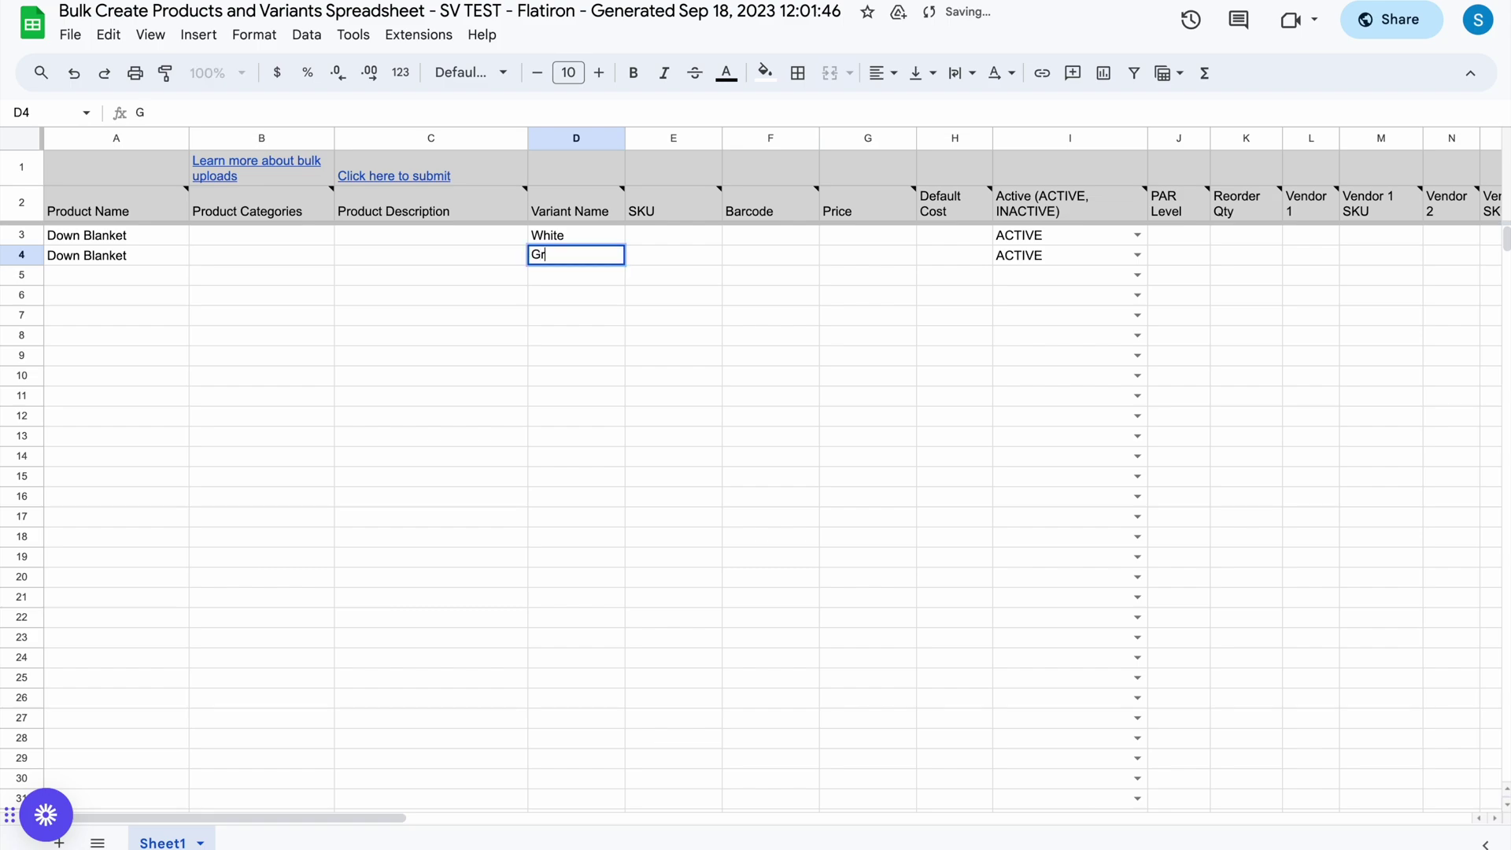
type("ey")
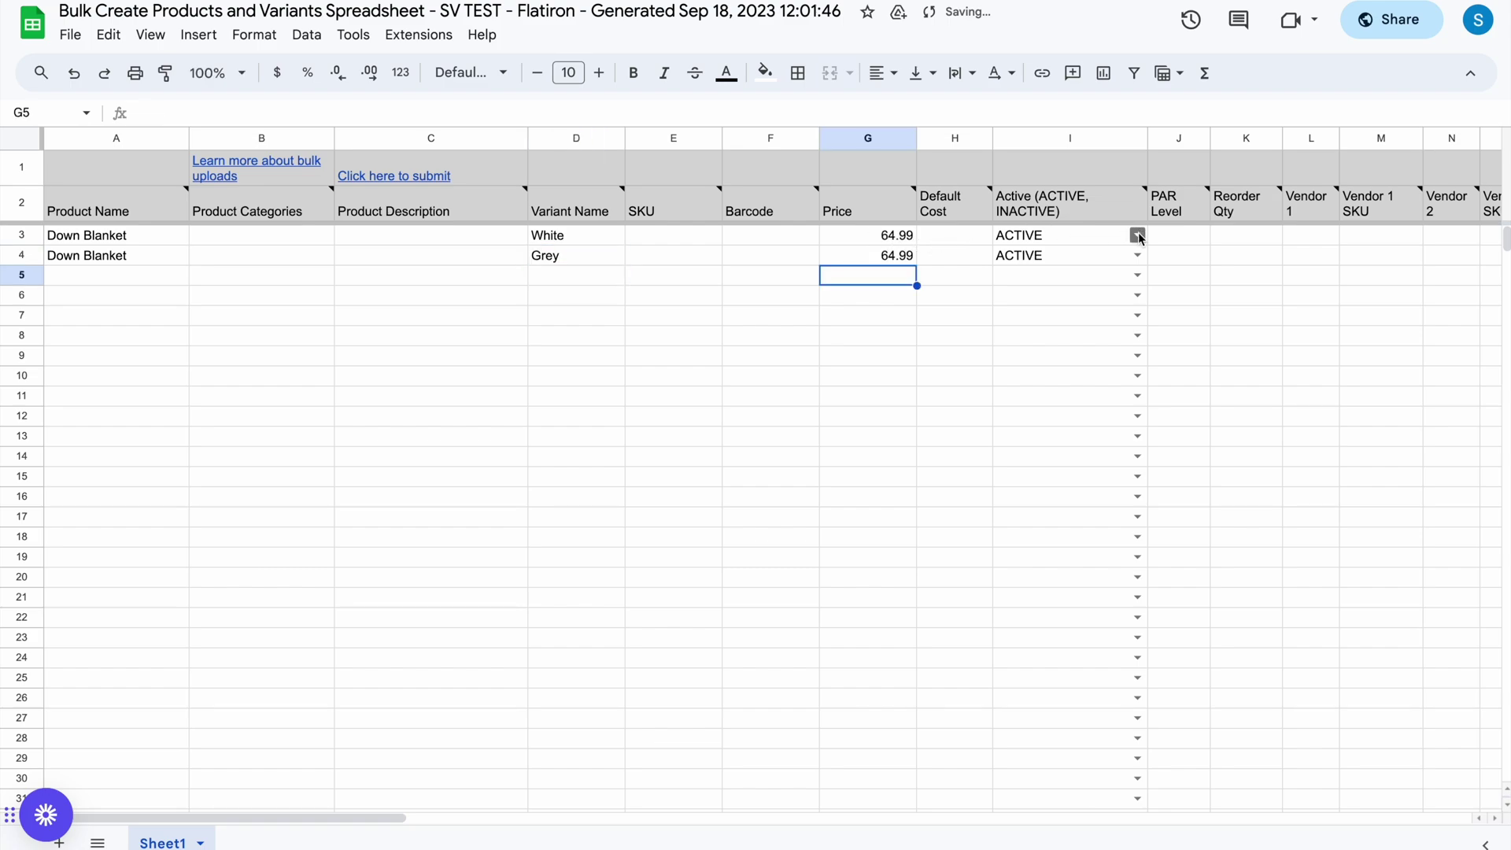
- Set the row 3 White variant's status to ACTIVE
left_click(1138, 236)
left_click(1086, 293)
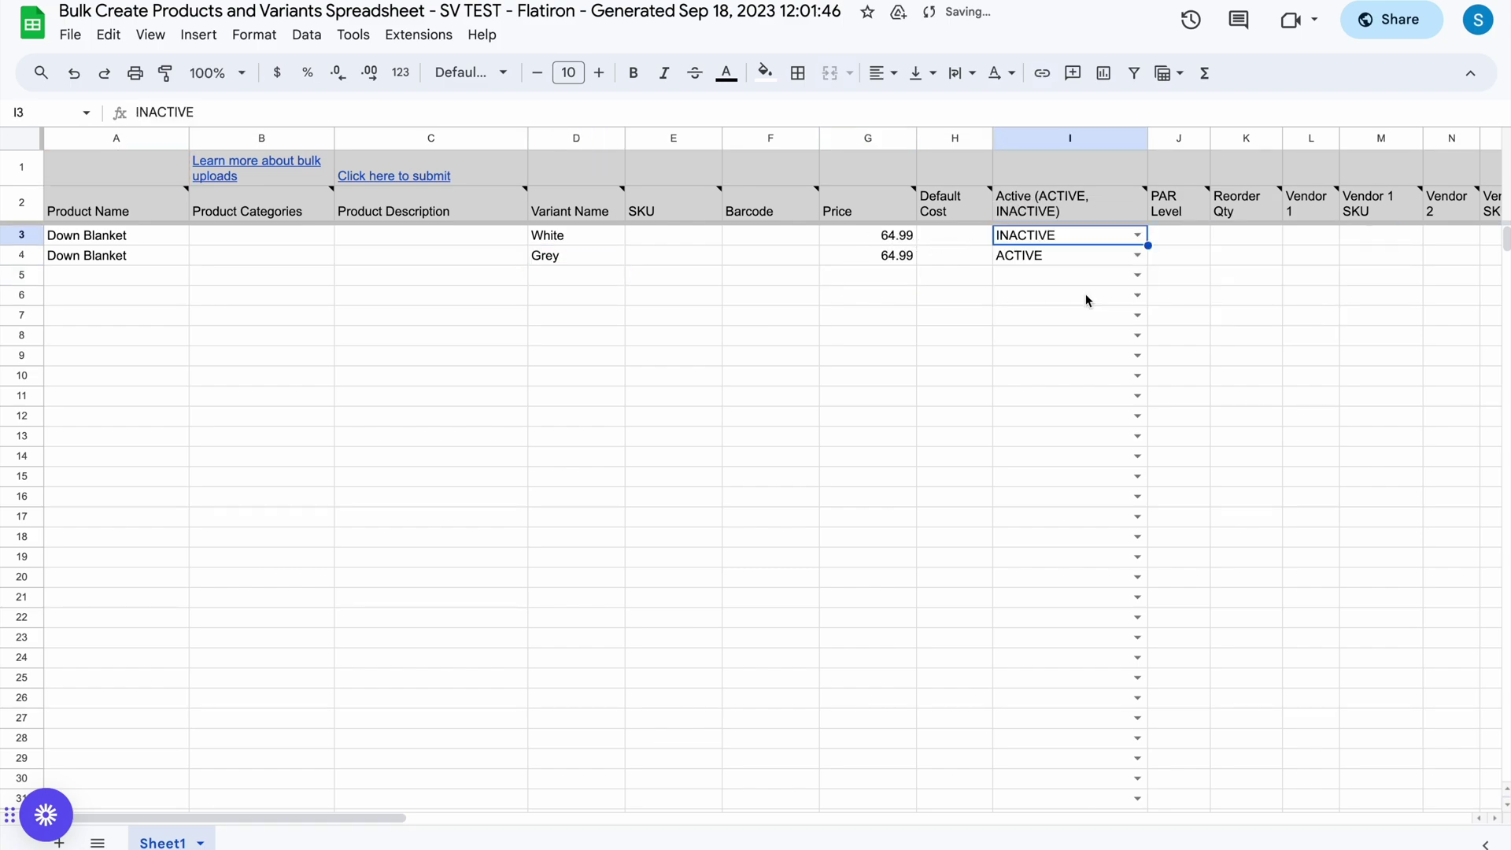
left_click(1138, 236)
left_click(1102, 258)
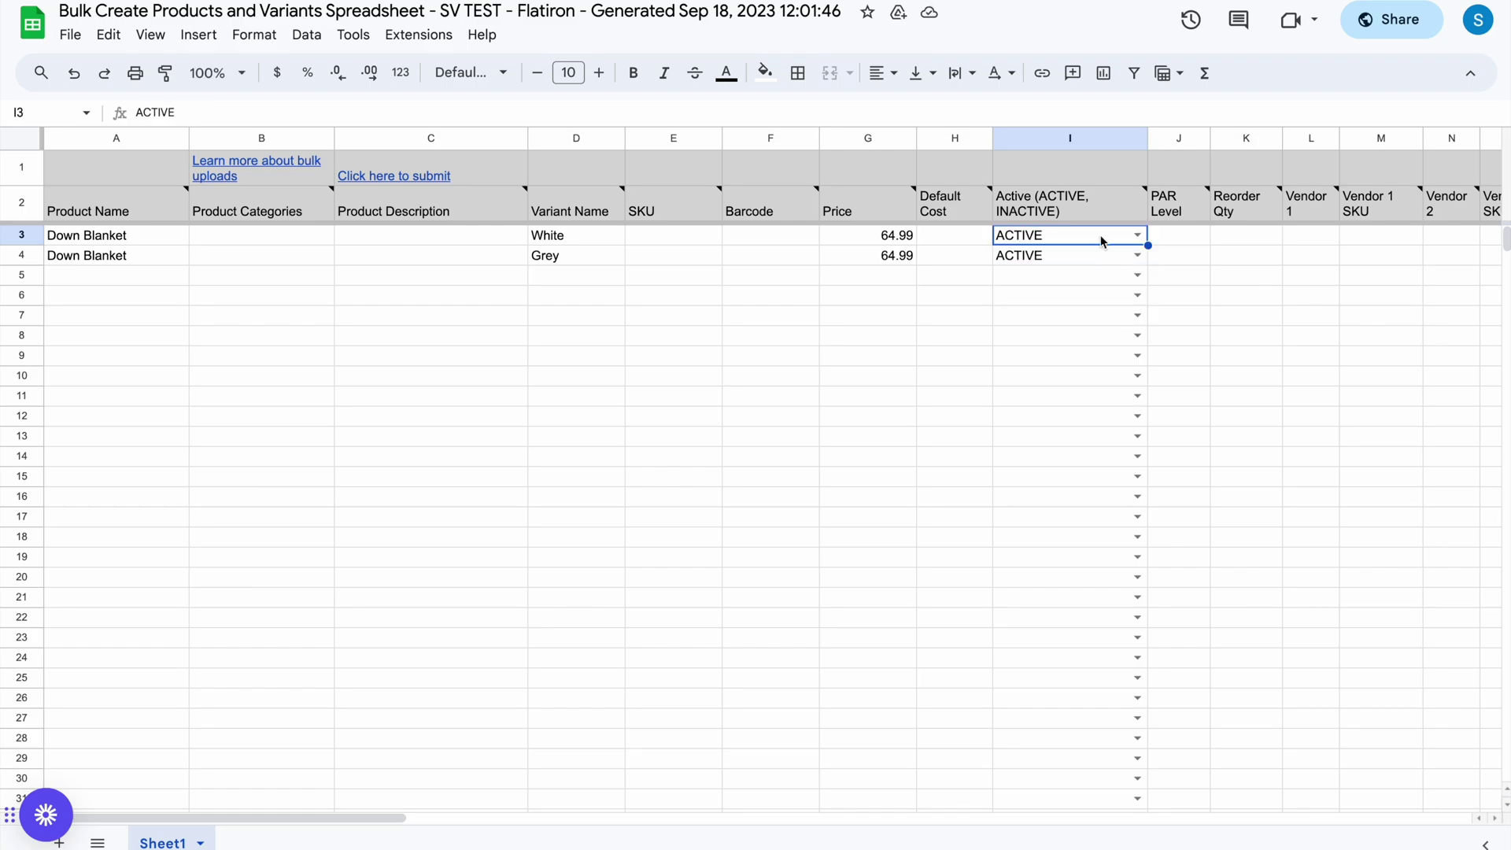
scroll(1102, 242, "right", 6)
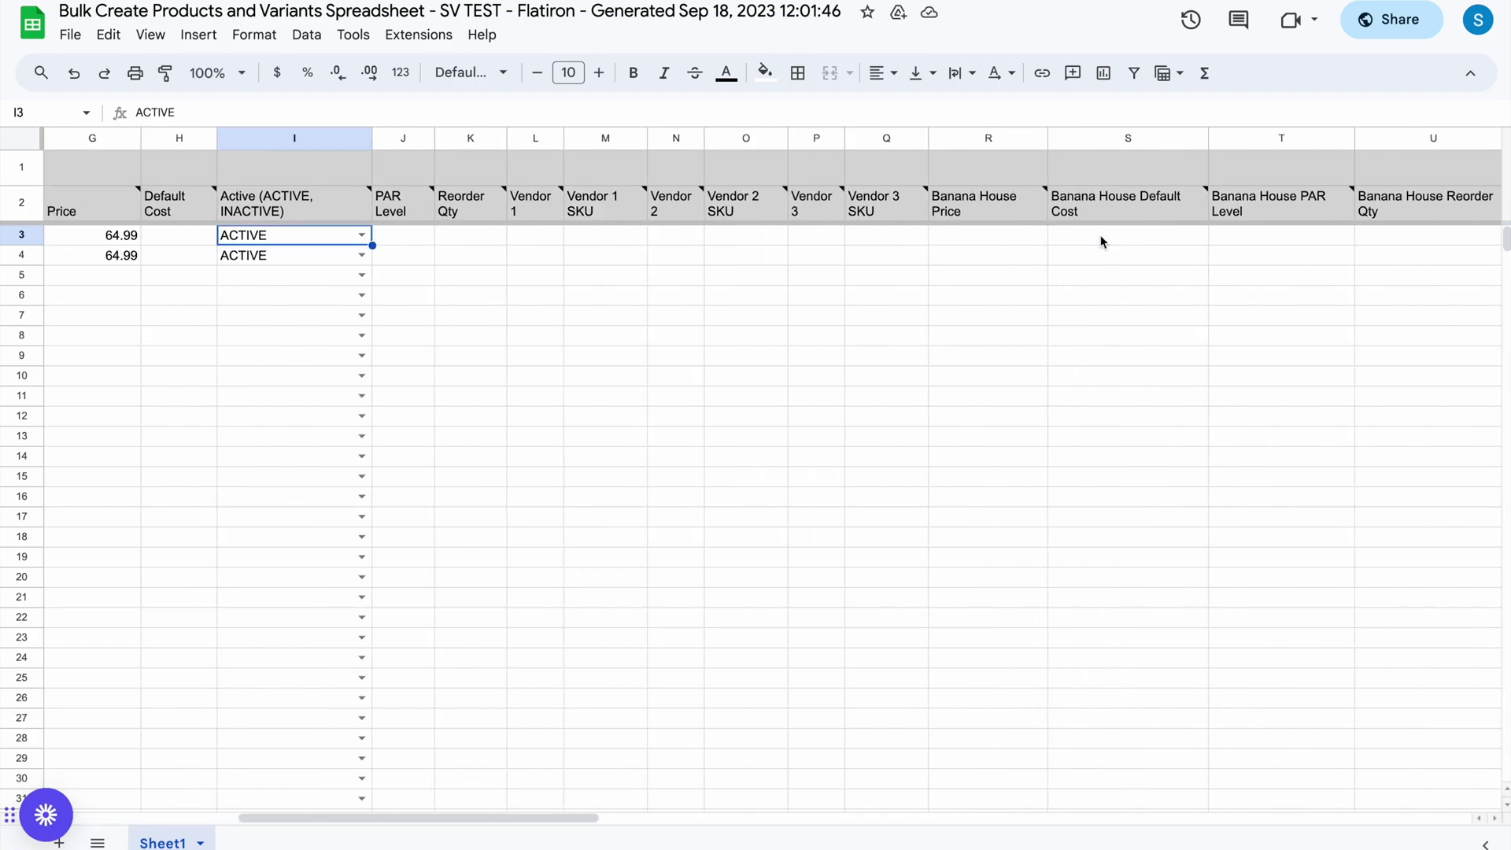
scroll(1101, 242, "right", 10)
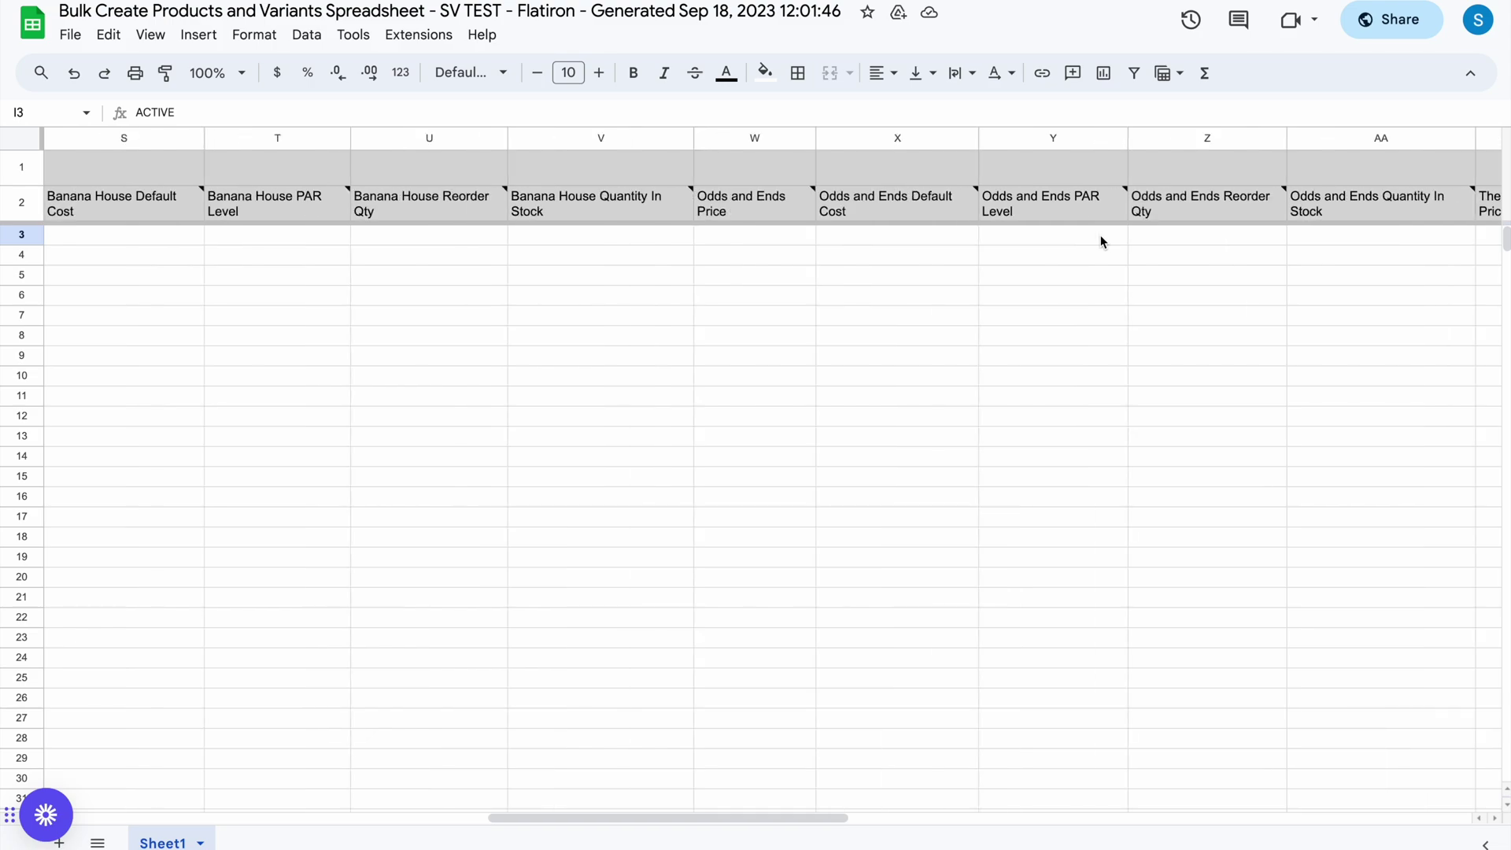
scroll(1197, 233, "right", 6)
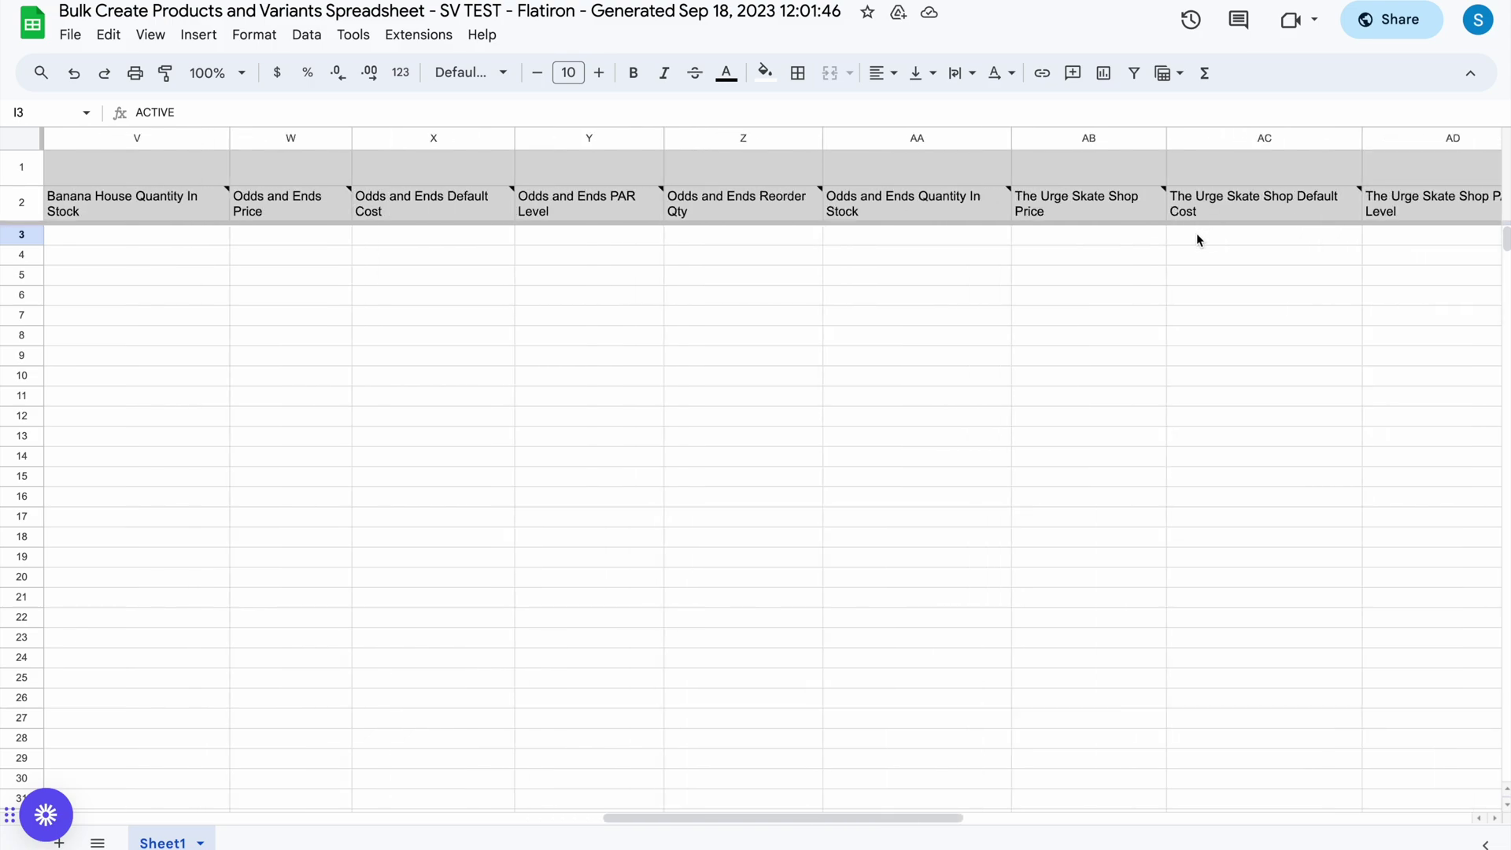
scroll(1196, 233, "right", 1)
mouse_move(1259, 215)
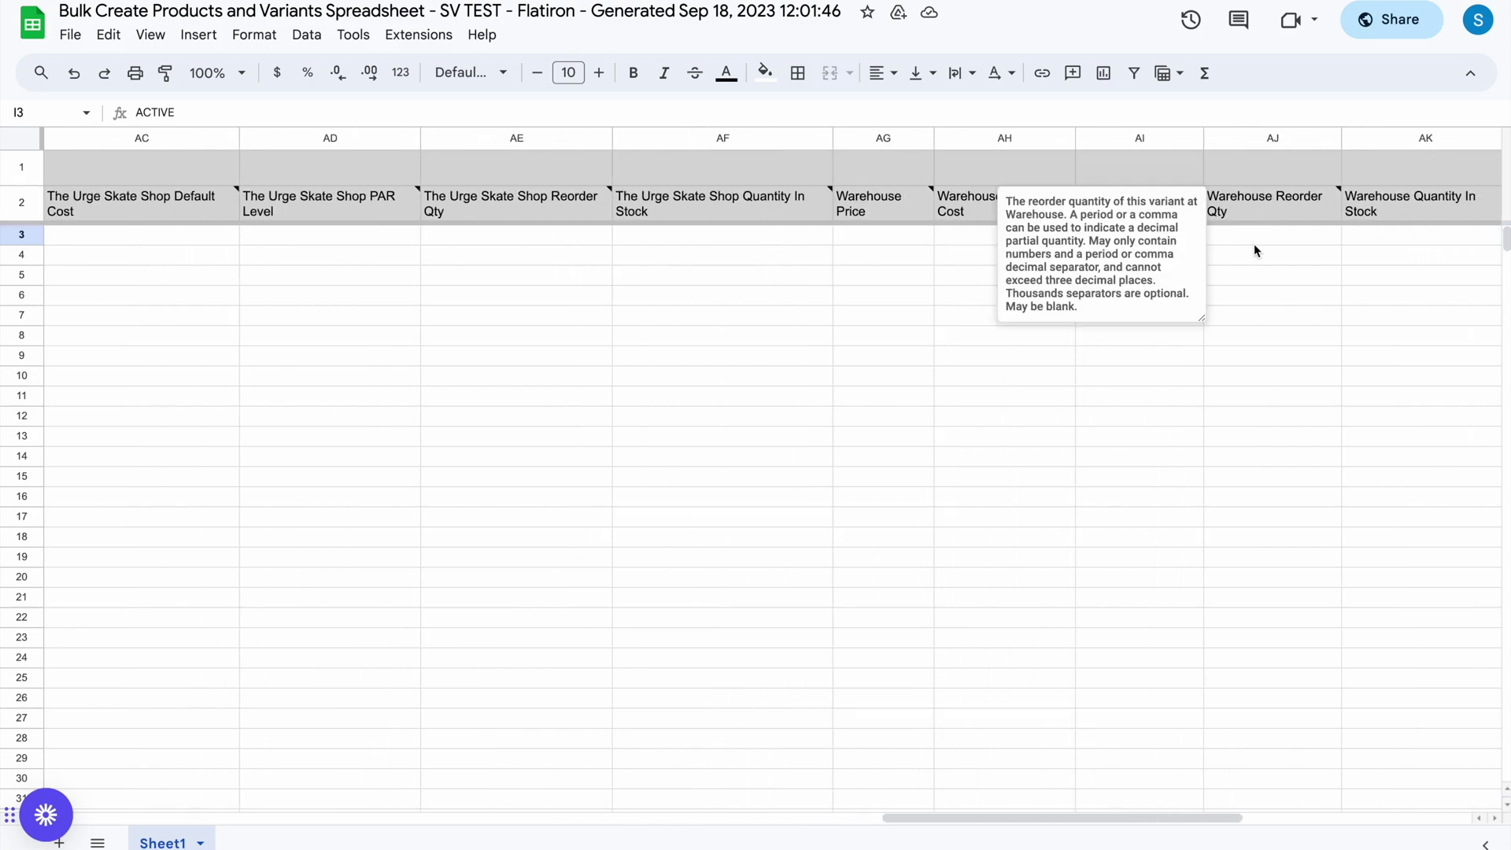
scroll(1254, 247, "left", 20)
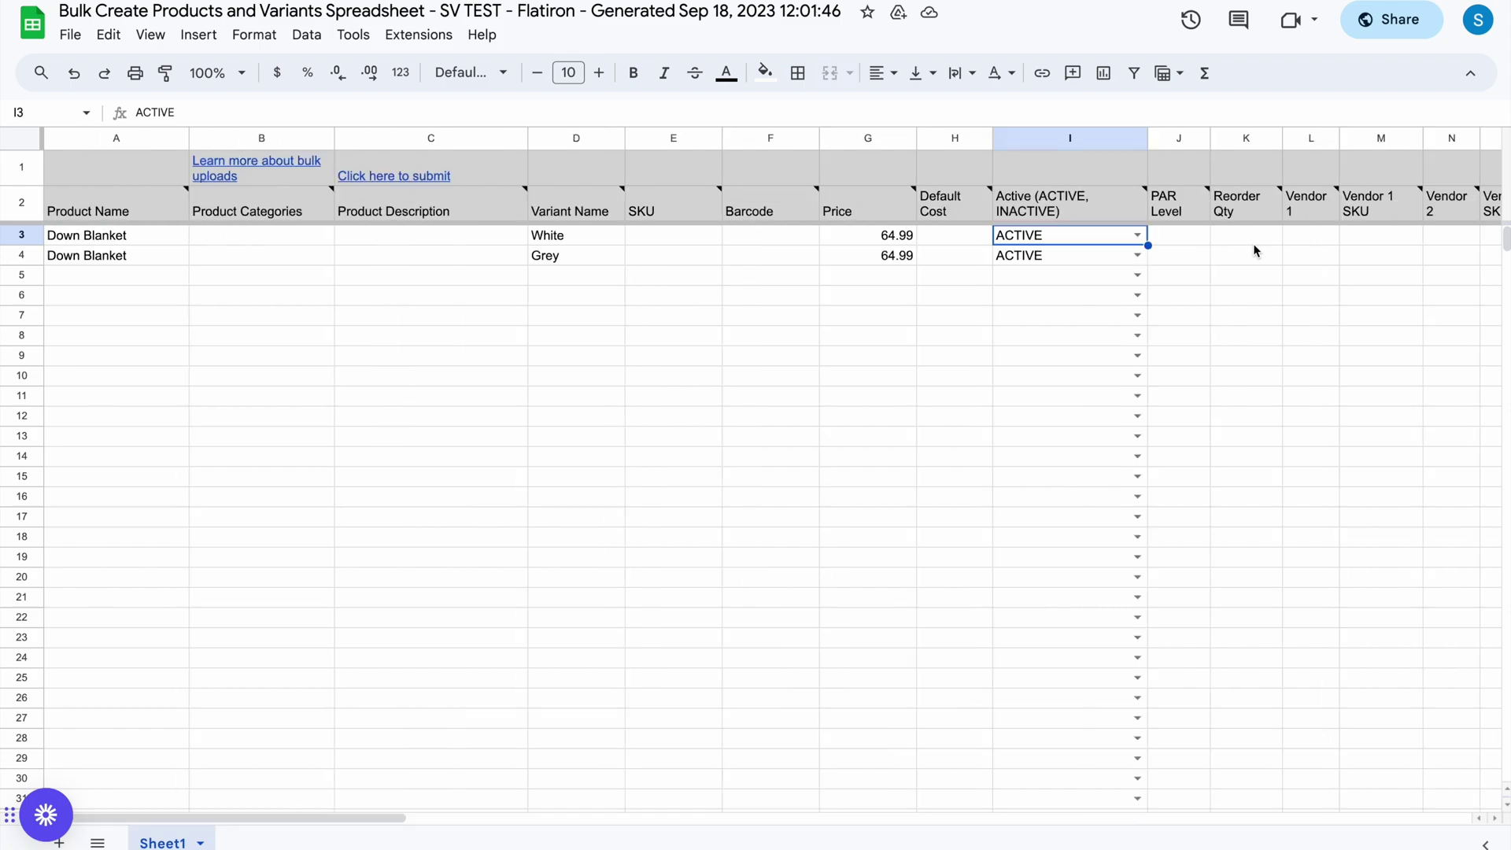